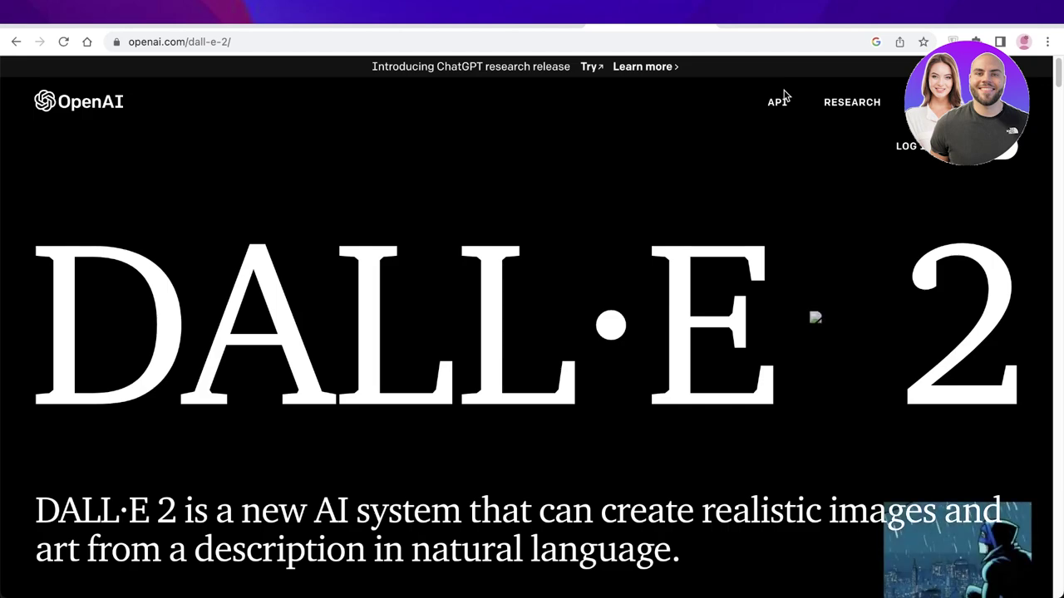
Scroll through the astronaut text-to-image examples and their generated variations
{"action": "scroll", "coordinate": [758, 133], "scroll_direction": "down", "scroll_amount": 5}
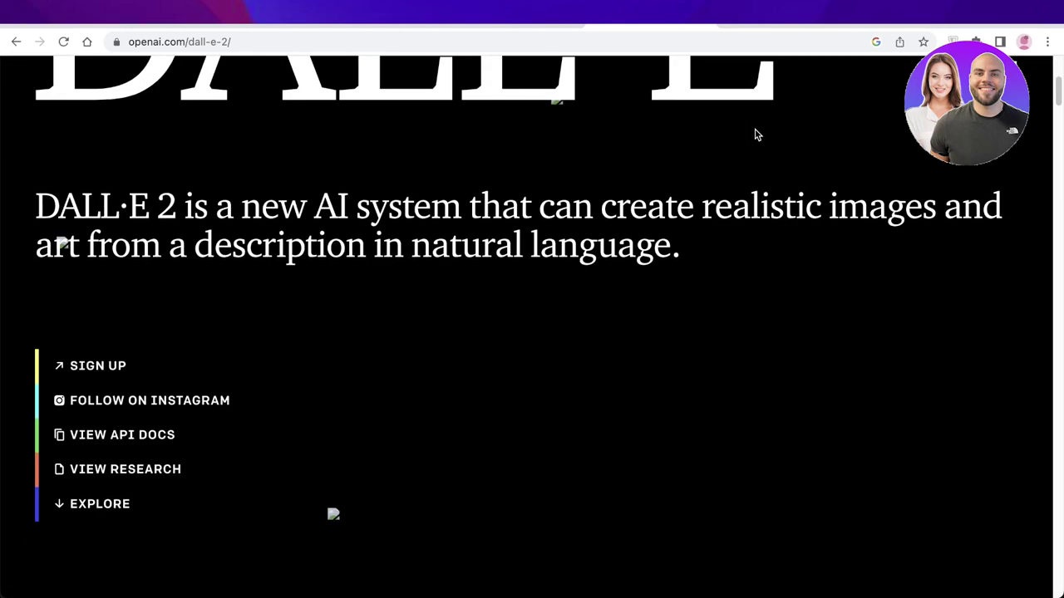
{"action": "scroll", "coordinate": [753, 143], "scroll_direction": "up", "scroll_amount": 3}
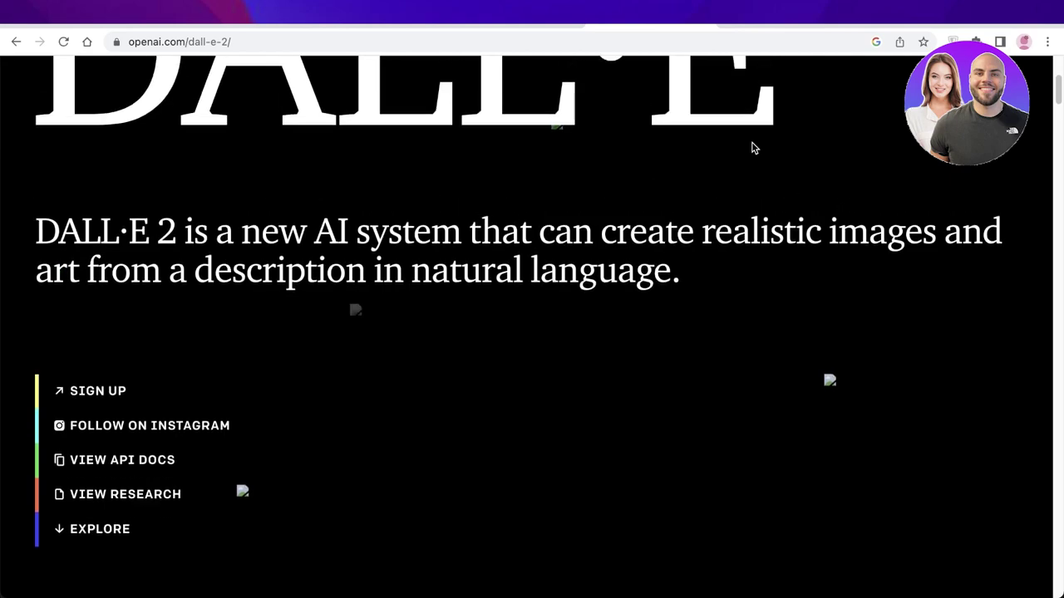
{"action": "scroll", "coordinate": [753, 148], "scroll_direction": "up", "scroll_amount": 2}
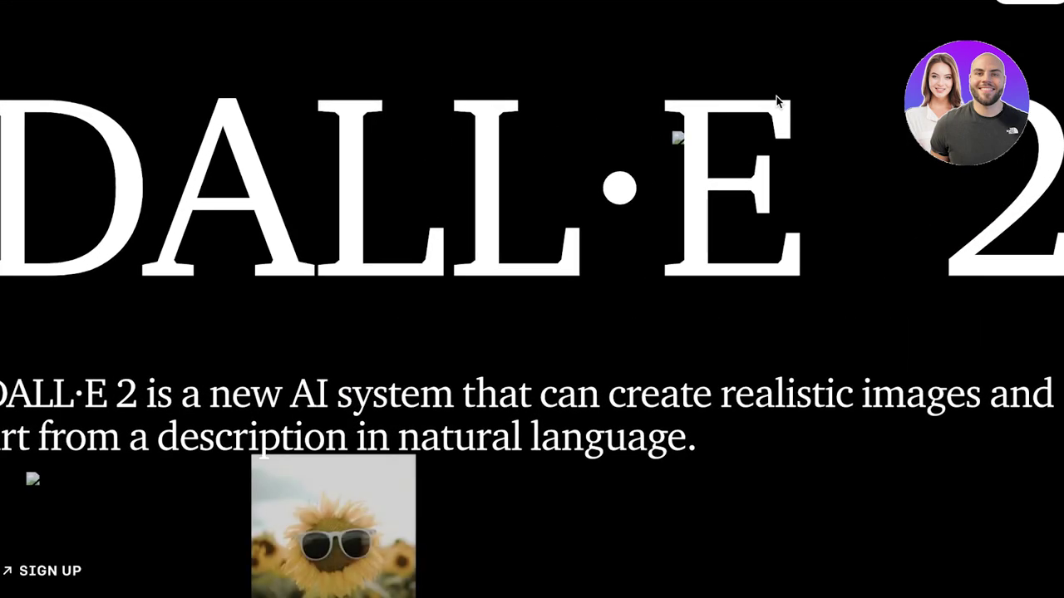
{"action": "scroll", "coordinate": [777, 96], "scroll_direction": "up", "scroll_amount": 2}
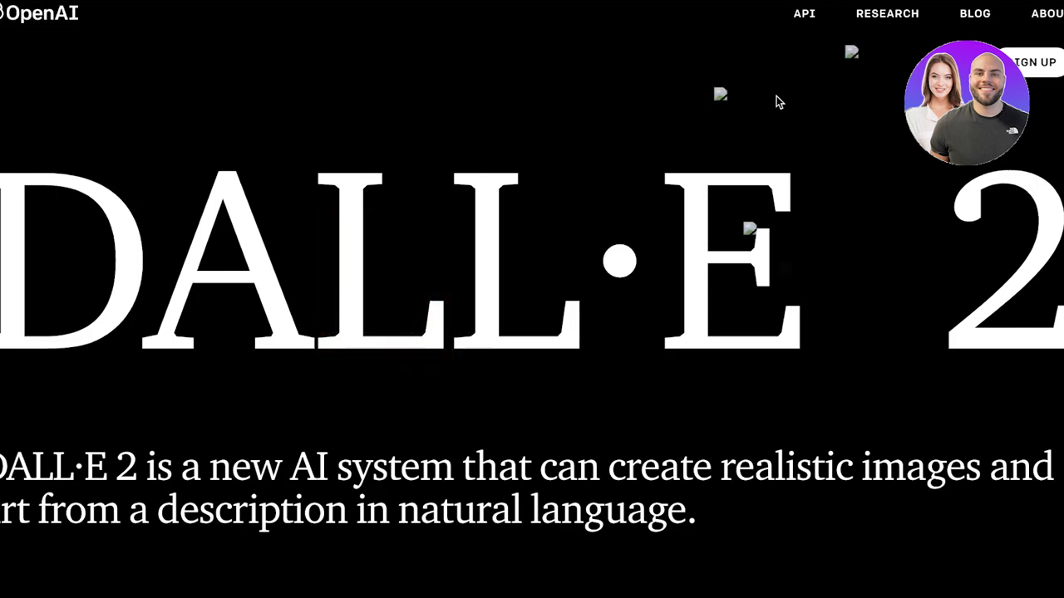
{"action": "scroll", "coordinate": [777, 99], "scroll_direction": "down", "scroll_amount": 6}
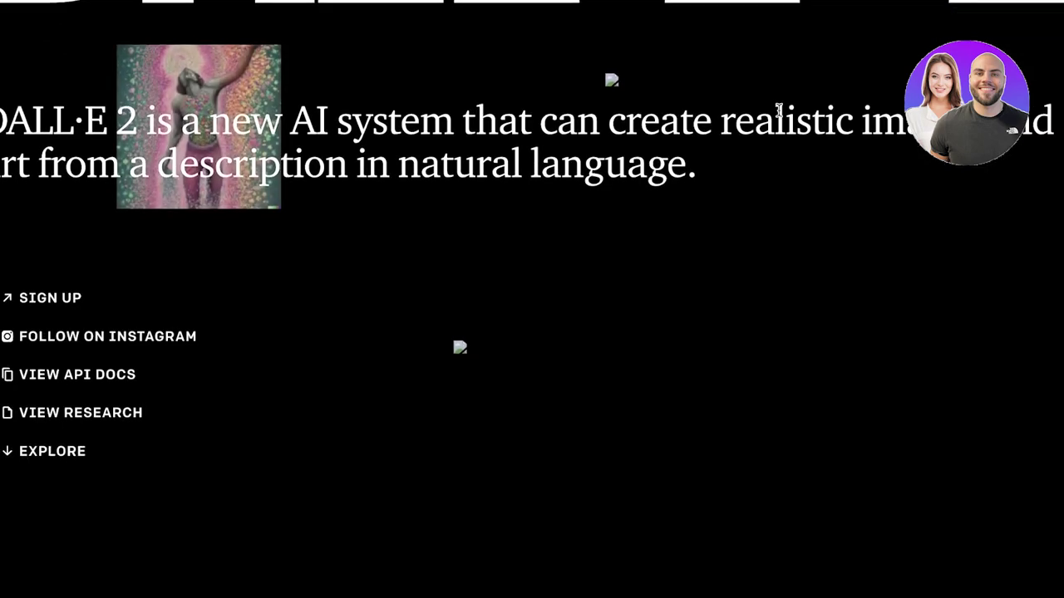
{"action": "scroll", "coordinate": [824, 114], "scroll_direction": "down", "scroll_amount": 4}
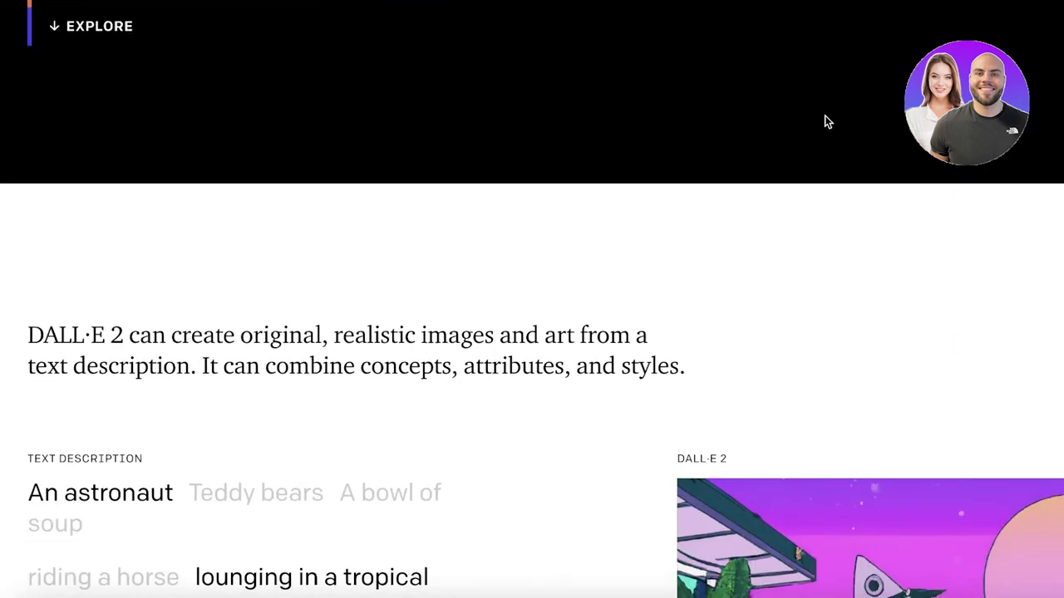
{"action": "scroll", "coordinate": [826, 122], "scroll_direction": "down", "scroll_amount": 1}
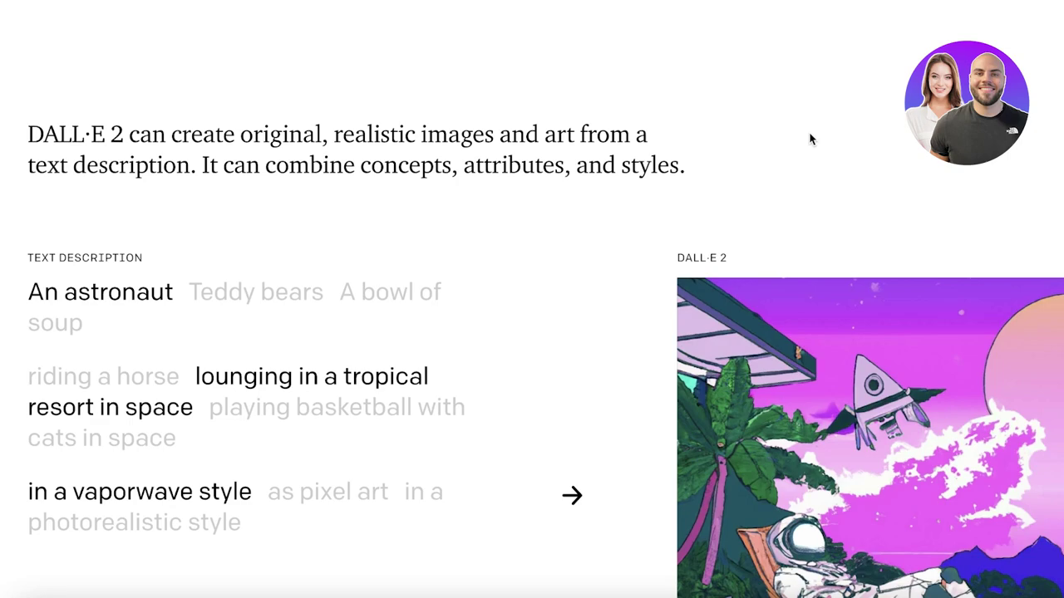
{"action": "scroll", "coordinate": [811, 139], "scroll_direction": "down", "scroll_amount": 2}
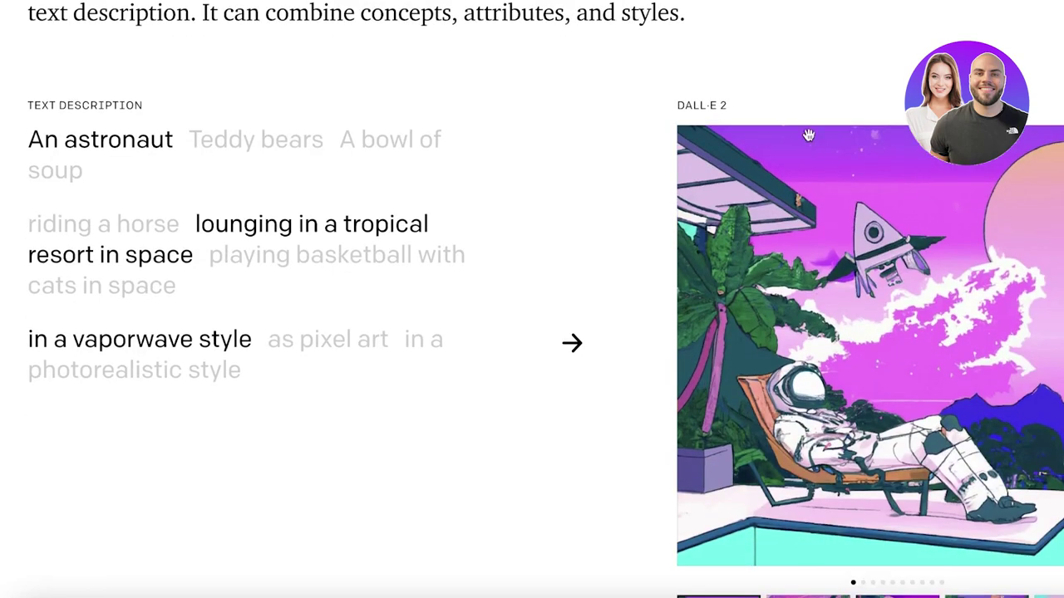
{"action": "scroll", "coordinate": [809, 135], "scroll_direction": "down", "scroll_amount": 3}
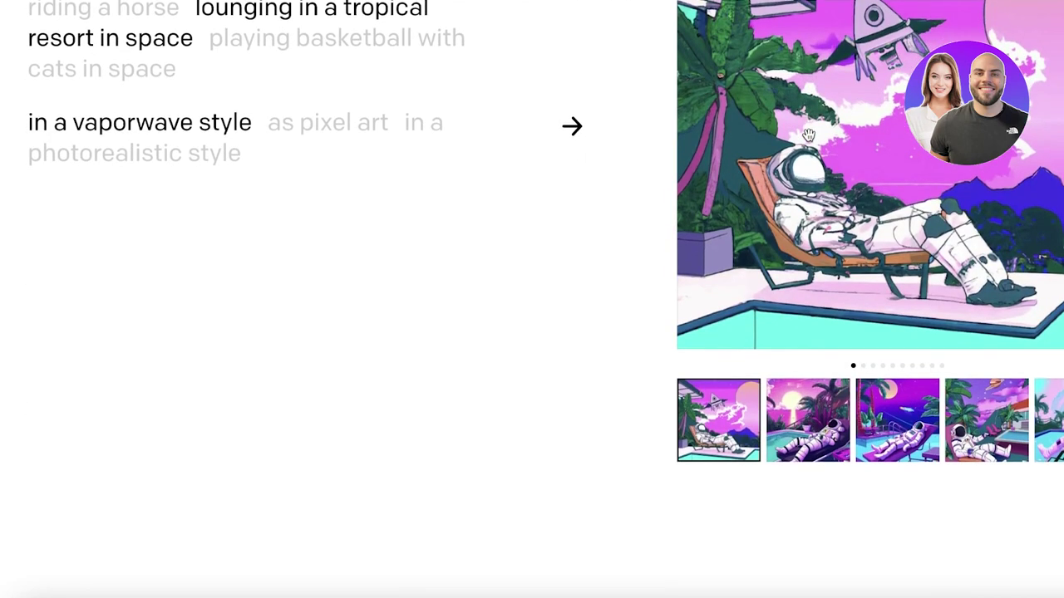
{"action": "scroll", "coordinate": [810, 140], "scroll_direction": "down", "scroll_amount": 7}
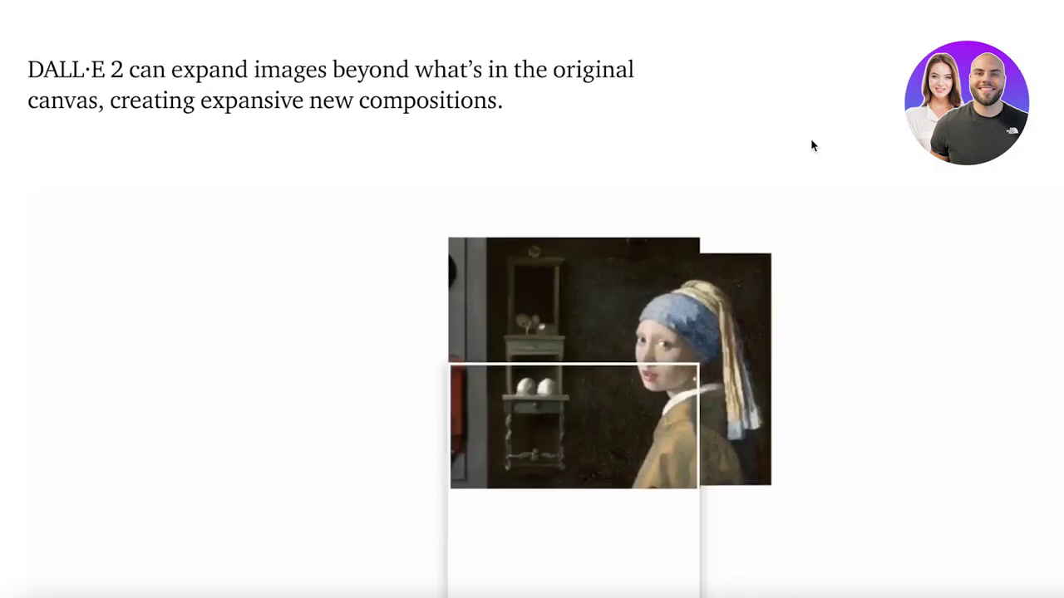
Continue down the page to the section on expanding images beyond the original canvas
{"action": "scroll", "coordinate": [439, 297], "scroll_direction": "up", "scroll_amount": 8}
{"action": "scroll", "coordinate": [332, 245], "scroll_direction": "up", "scroll_amount": 5}
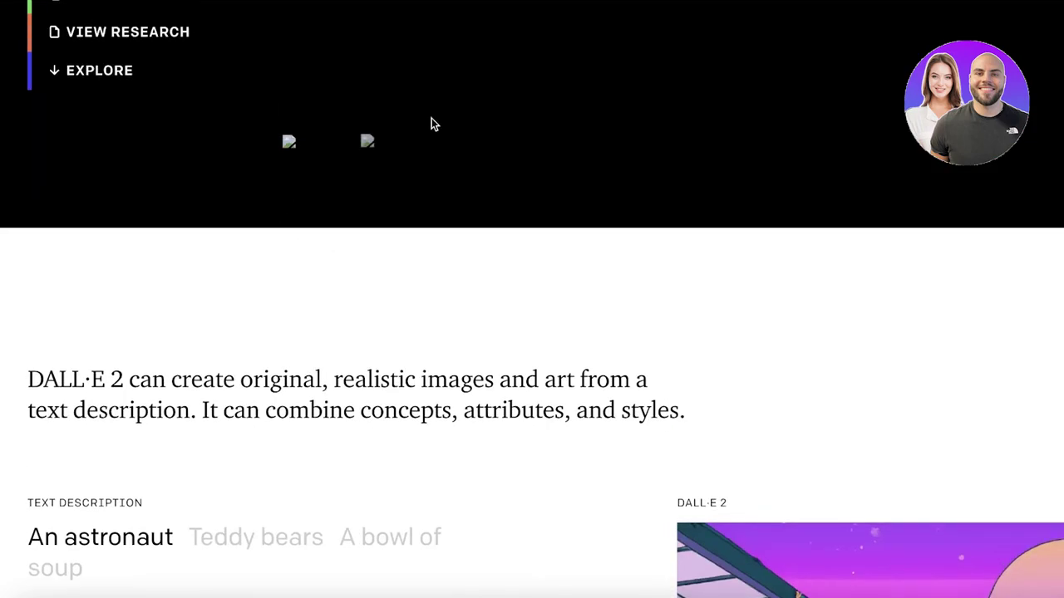
{"action": "scroll", "coordinate": [380, 249], "scroll_direction": "down", "scroll_amount": 4}
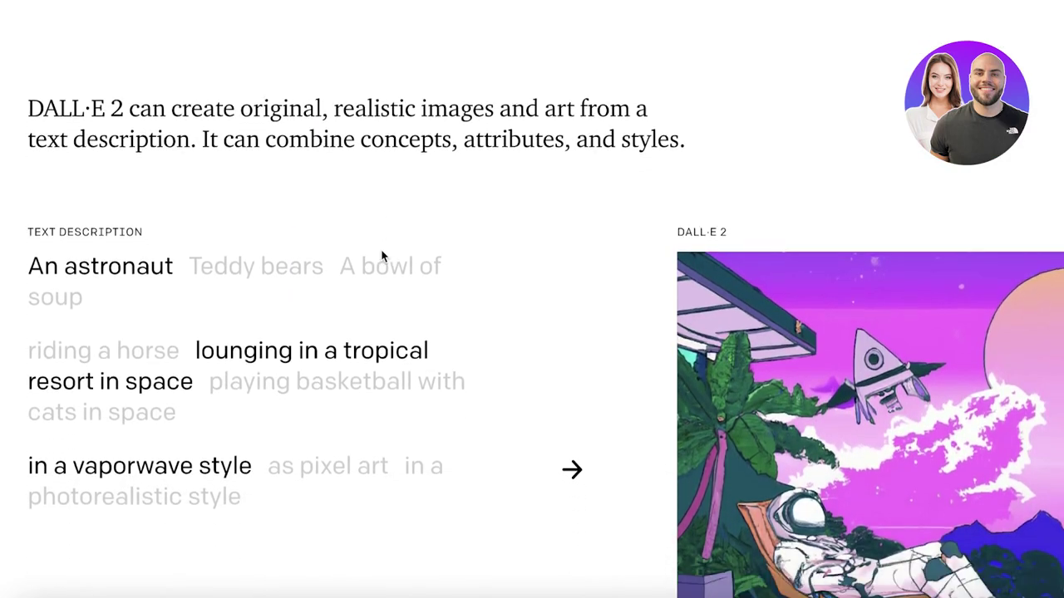
{"action": "scroll", "coordinate": [382, 254], "scroll_direction": "down", "scroll_amount": 1}
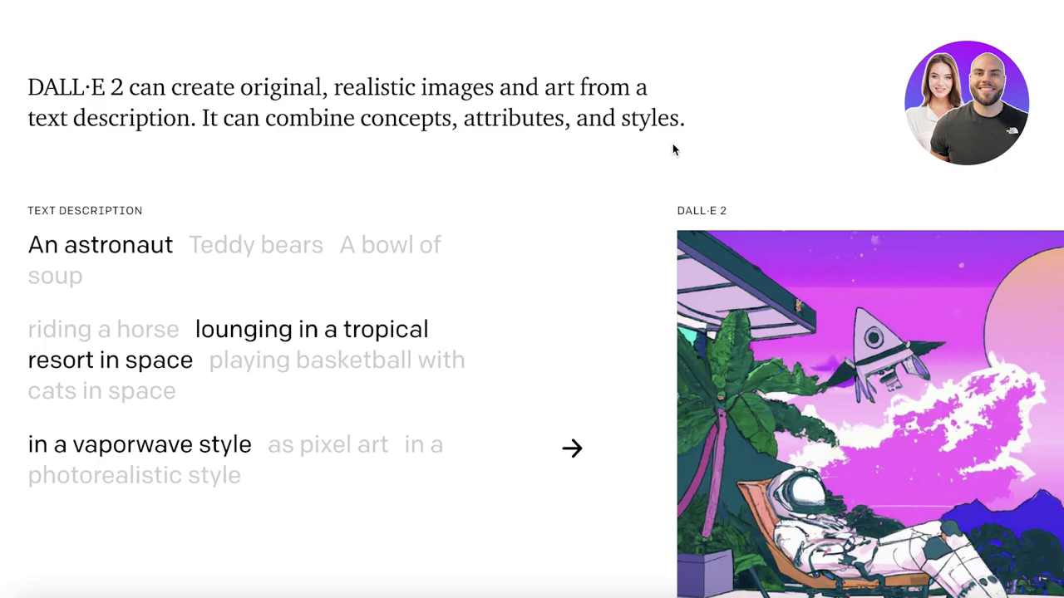
{"action": "scroll", "coordinate": [672, 143], "scroll_direction": "down", "scroll_amount": 5}
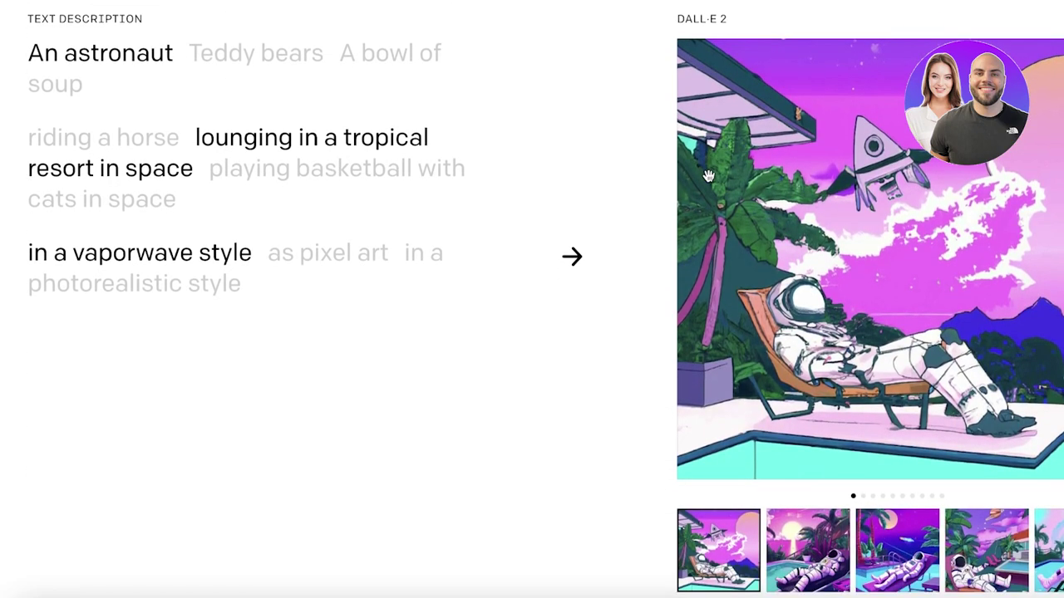
{"action": "scroll", "coordinate": [707, 176], "scroll_direction": "down", "scroll_amount": 3}
{"action": "scroll", "coordinate": [834, 364], "scroll_direction": "down", "scroll_amount": 3}
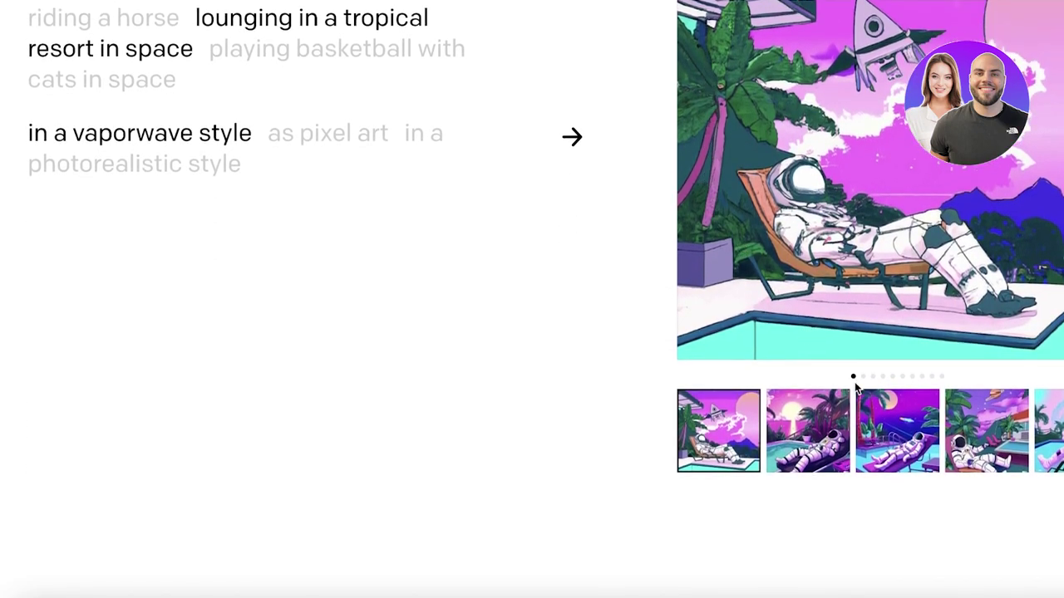
{"action": "scroll", "coordinate": [823, 353], "scroll_direction": "down", "scroll_amount": 8}
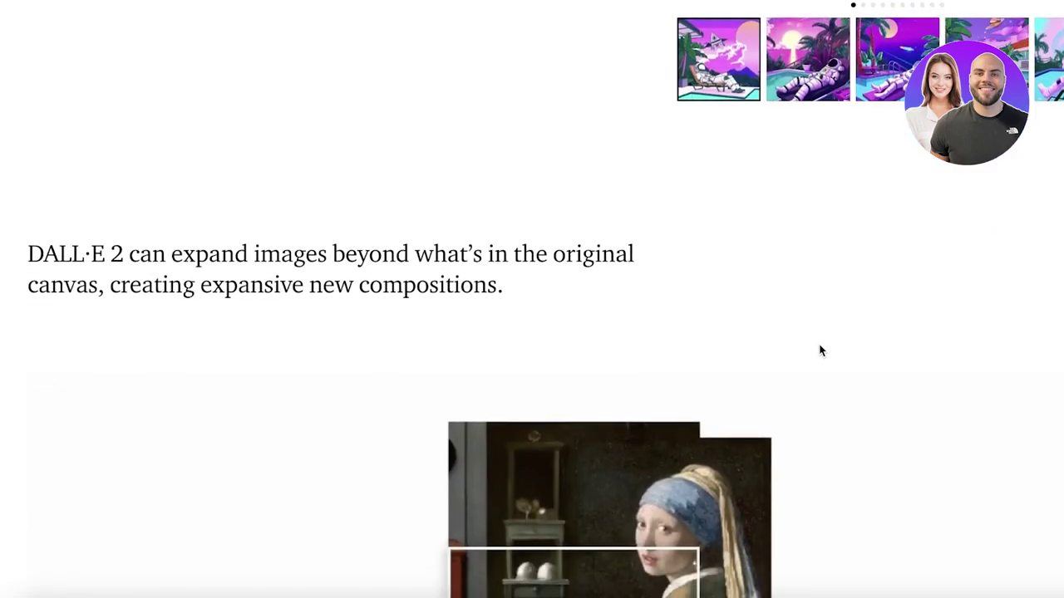
Scroll past the Girl with a Pearl Earring outpainting demo to the realistic edits section
{"action": "scroll", "coordinate": [819, 351], "scroll_direction": "down", "scroll_amount": 2}
{"action": "scroll", "coordinate": [734, 231], "scroll_direction": "down", "scroll_amount": 1}
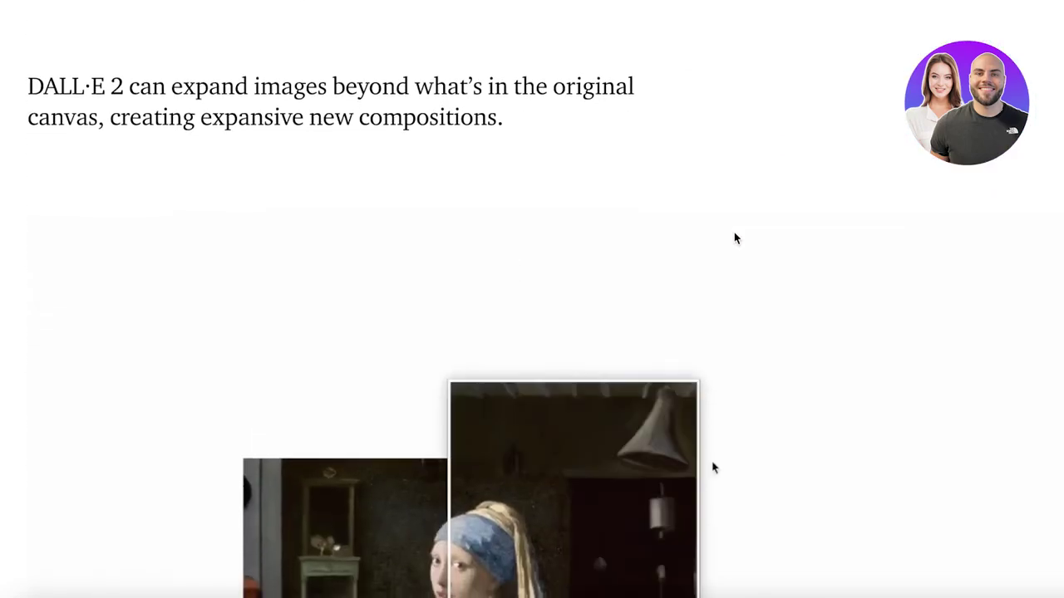
{"action": "scroll", "coordinate": [366, 125], "scroll_direction": "down", "scroll_amount": 2}
{"action": "scroll", "coordinate": [382, 159], "scroll_direction": "up", "scroll_amount": 3}
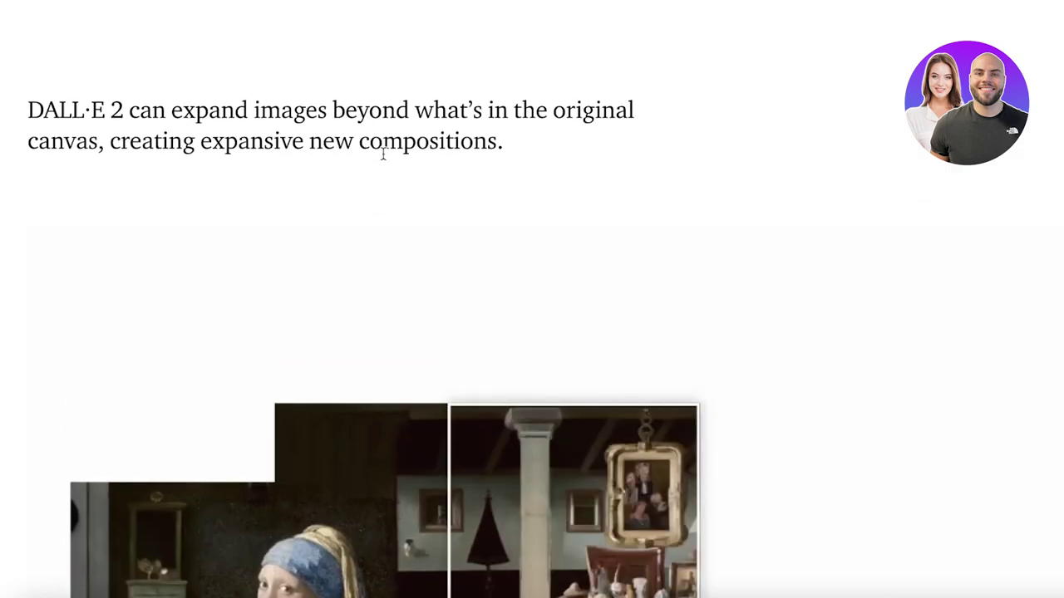
{"action": "scroll", "coordinate": [593, 236], "scroll_direction": "down", "scroll_amount": 8}
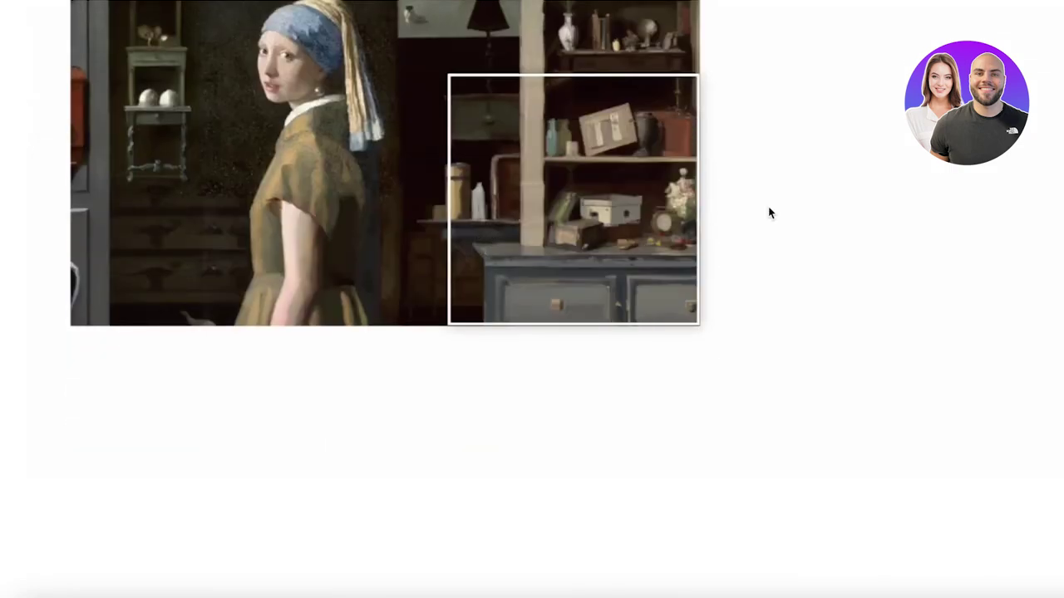
{"action": "scroll", "coordinate": [396, 272], "scroll_direction": "up", "scroll_amount": 2}
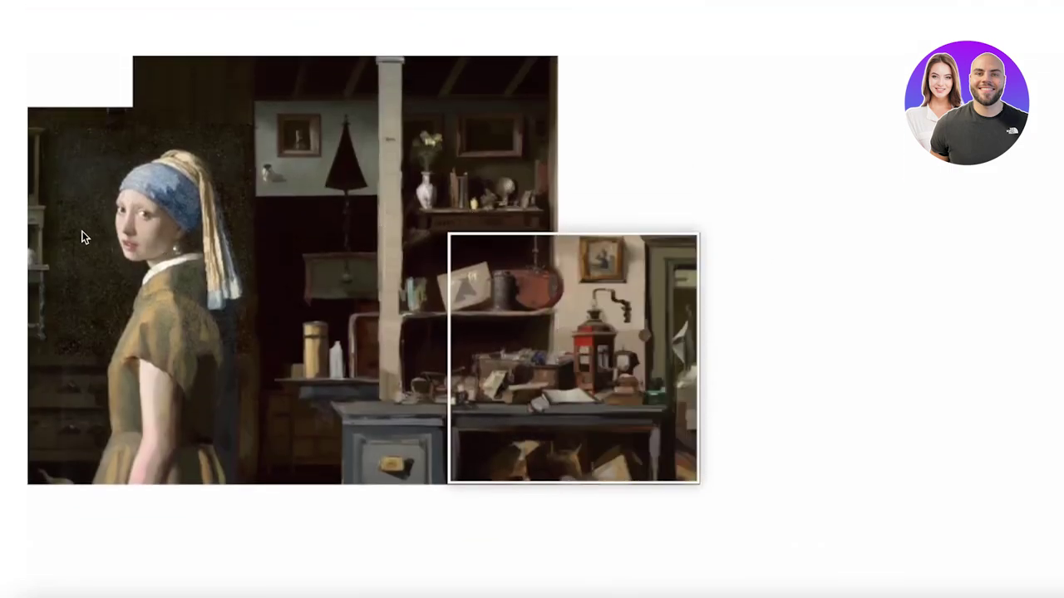
{"action": "scroll", "coordinate": [349, 249], "scroll_direction": "down", "scroll_amount": 2}
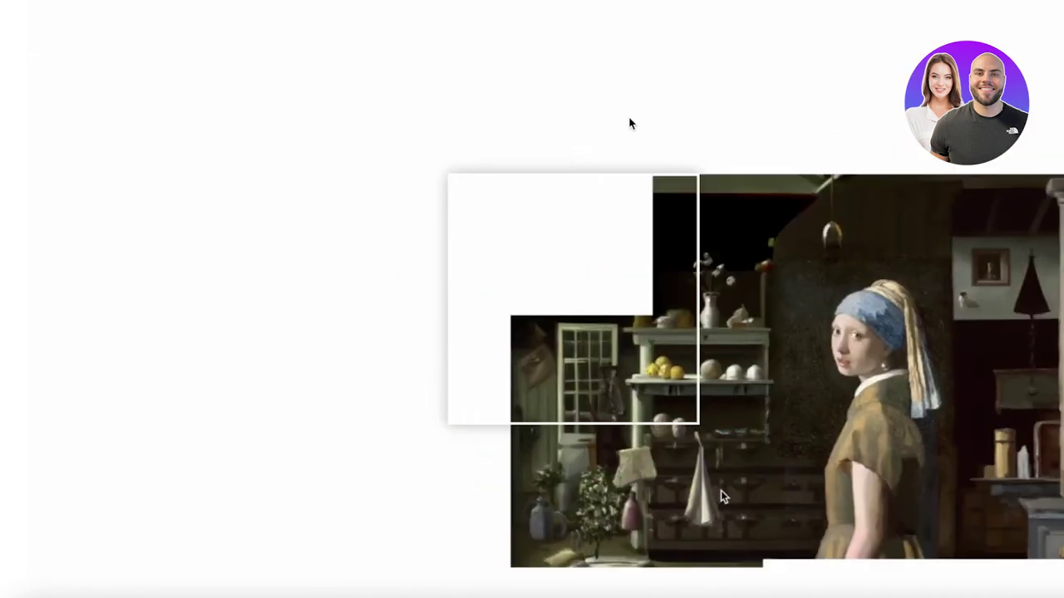
{"action": "scroll", "coordinate": [655, 177], "scroll_direction": "down", "scroll_amount": 1}
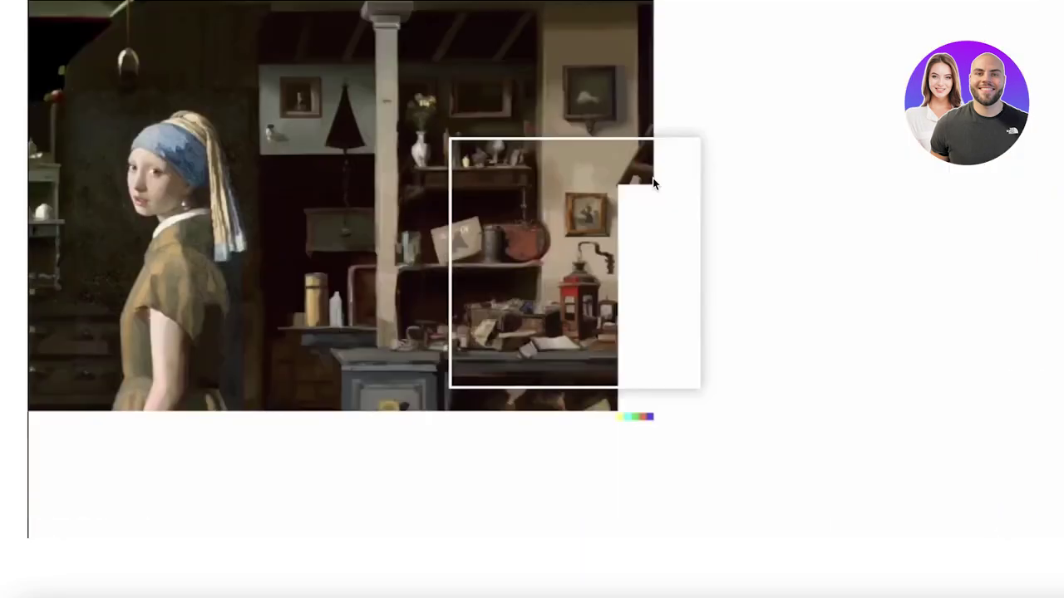
{"action": "scroll", "coordinate": [653, 183], "scroll_direction": "down", "scroll_amount": 5}
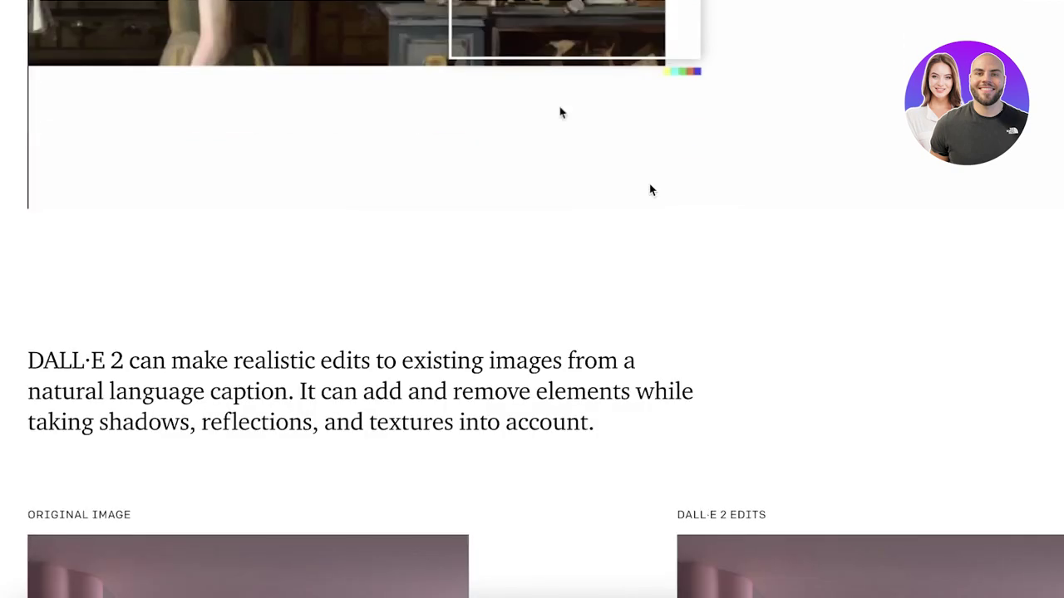
Browse the flamingo pool thumbnails, then scroll down to the pearl-earring variations section
{"action": "scroll", "coordinate": [651, 190], "scroll_direction": "down", "scroll_amount": 6}
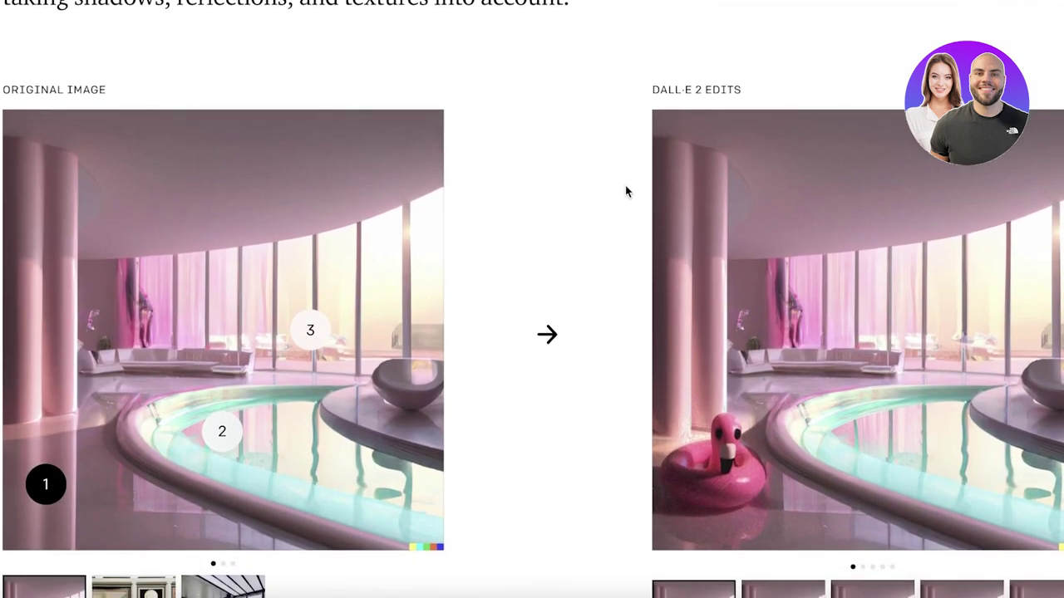
{"action": "scroll", "coordinate": [626, 191], "scroll_direction": "down", "scroll_amount": 2}
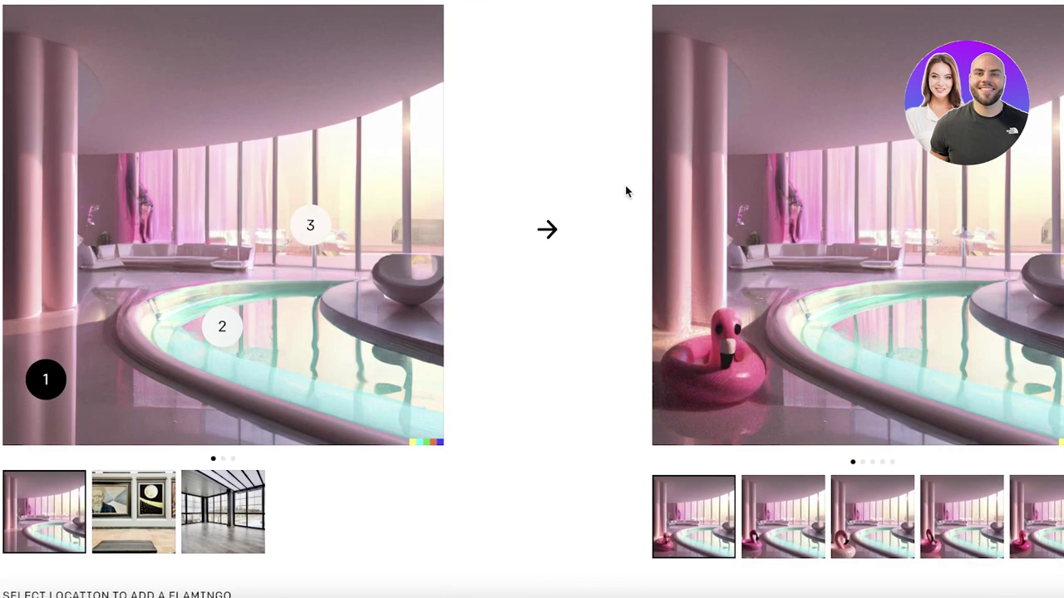
{"action": "scroll", "coordinate": [626, 191], "scroll_direction": "down", "scroll_amount": 1}
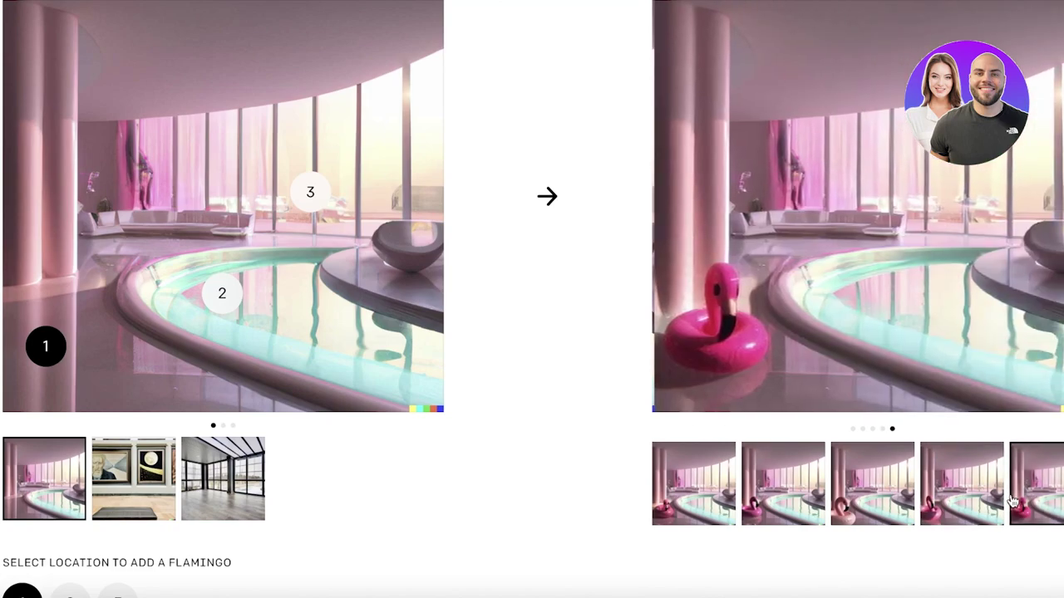
{"action": "scroll", "coordinate": [972, 498], "scroll_direction": "right", "scroll_amount": 2}
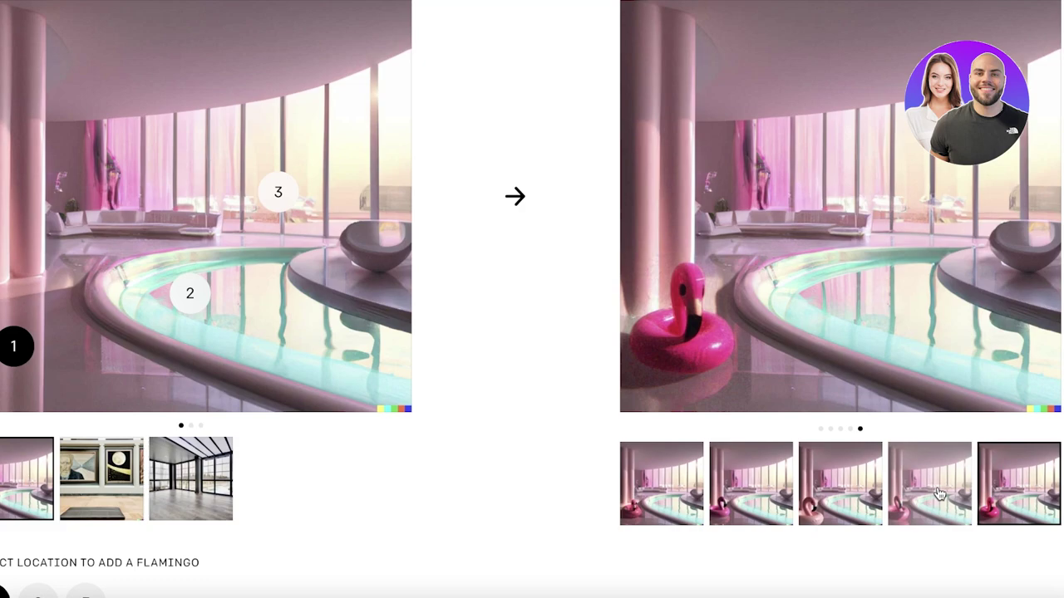
{"action": "scroll", "coordinate": [934, 490], "scroll_direction": "down", "scroll_amount": 9}
Browse the Original Image vs Variations examples, then scroll back up toward the DALL·E 2 banner
{"action": "scroll", "coordinate": [933, 472], "scroll_direction": "left", "scroll_amount": 2}
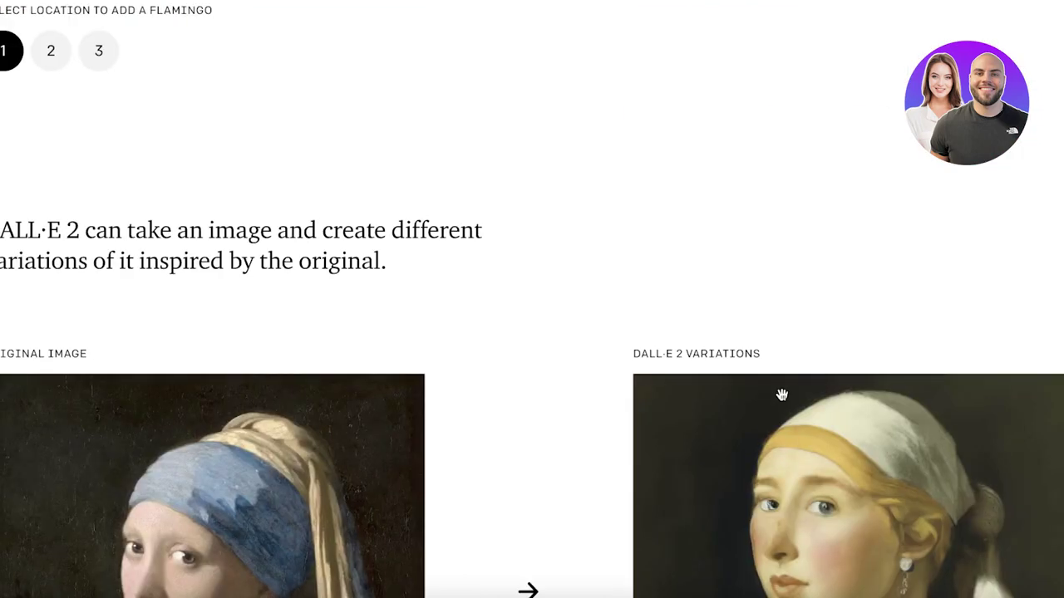
{"action": "scroll", "coordinate": [799, 382], "scroll_direction": "down", "scroll_amount": 1}
{"action": "scroll", "coordinate": [515, 235], "scroll_direction": "up", "scroll_amount": 2}
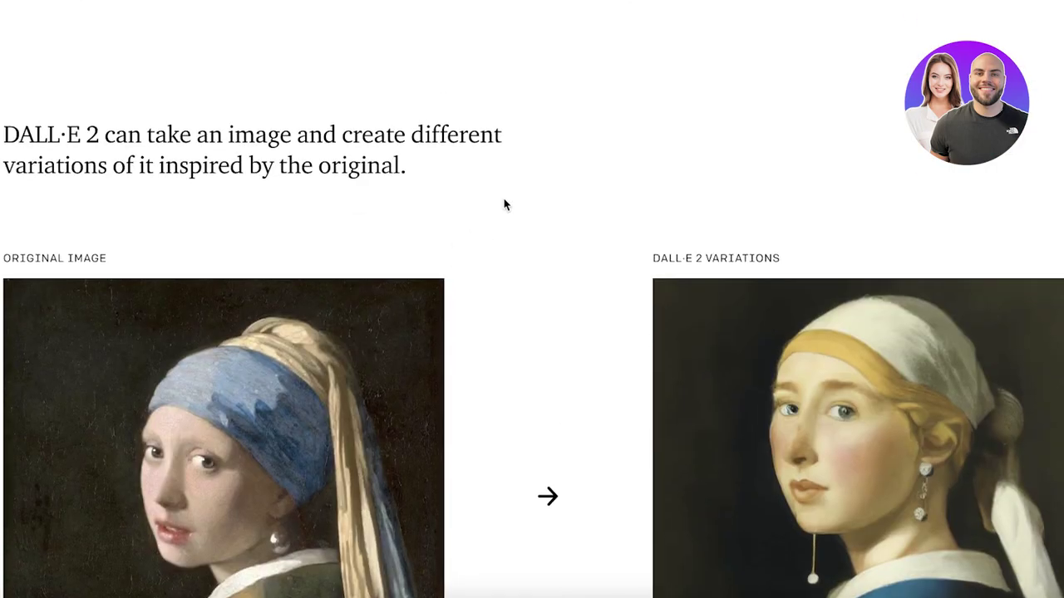
{"action": "scroll", "coordinate": [504, 204], "scroll_direction": "down", "scroll_amount": 4}
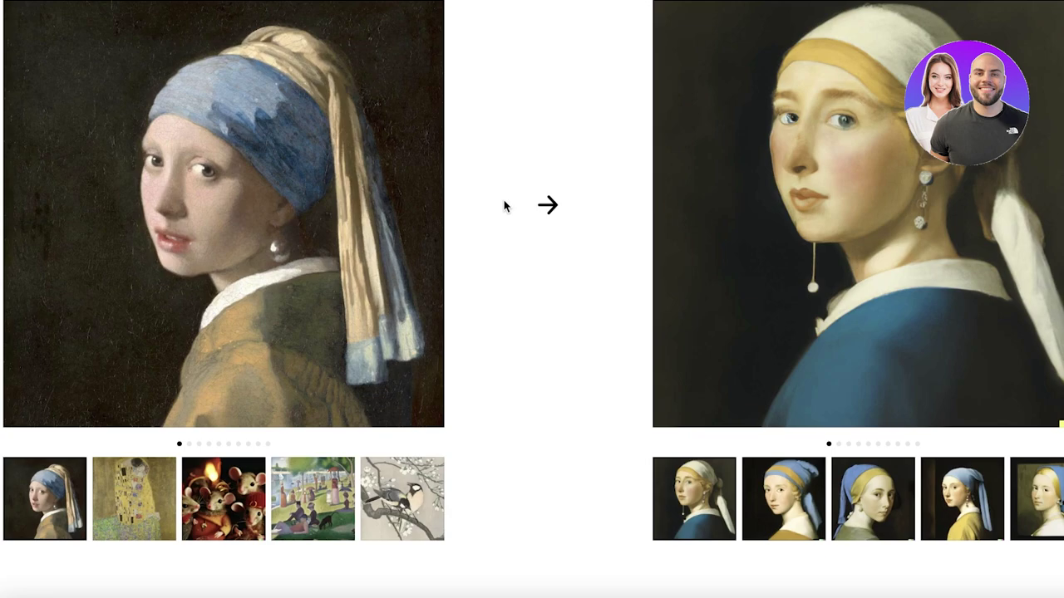
{"action": "scroll", "coordinate": [504, 206], "scroll_direction": "down", "scroll_amount": 1}
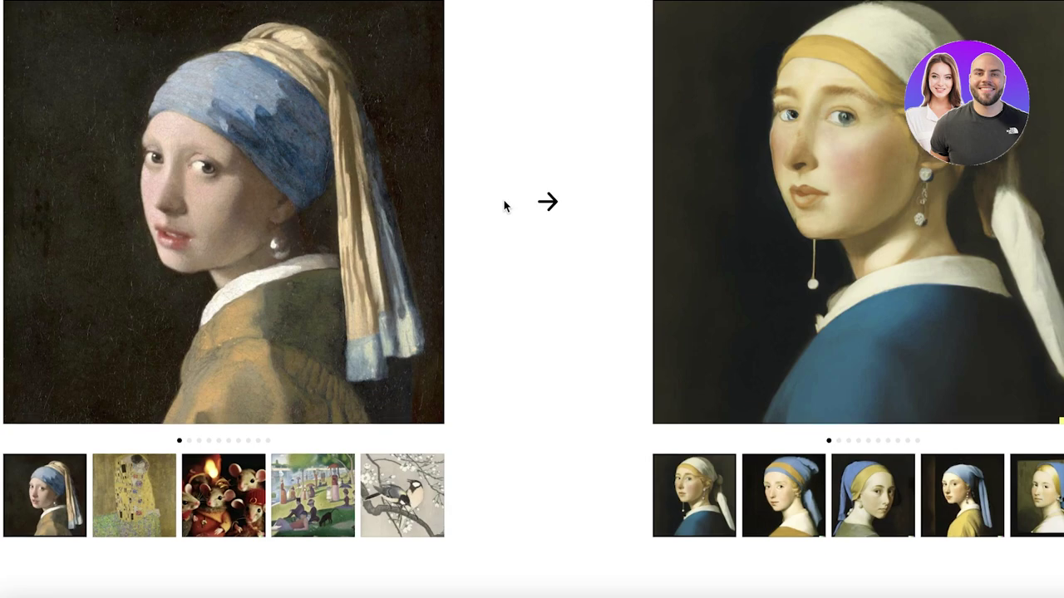
{"action": "scroll", "coordinate": [504, 206], "scroll_direction": "up", "scroll_amount": 2}
{"action": "scroll", "coordinate": [504, 206], "scroll_direction": "down", "scroll_amount": 1}
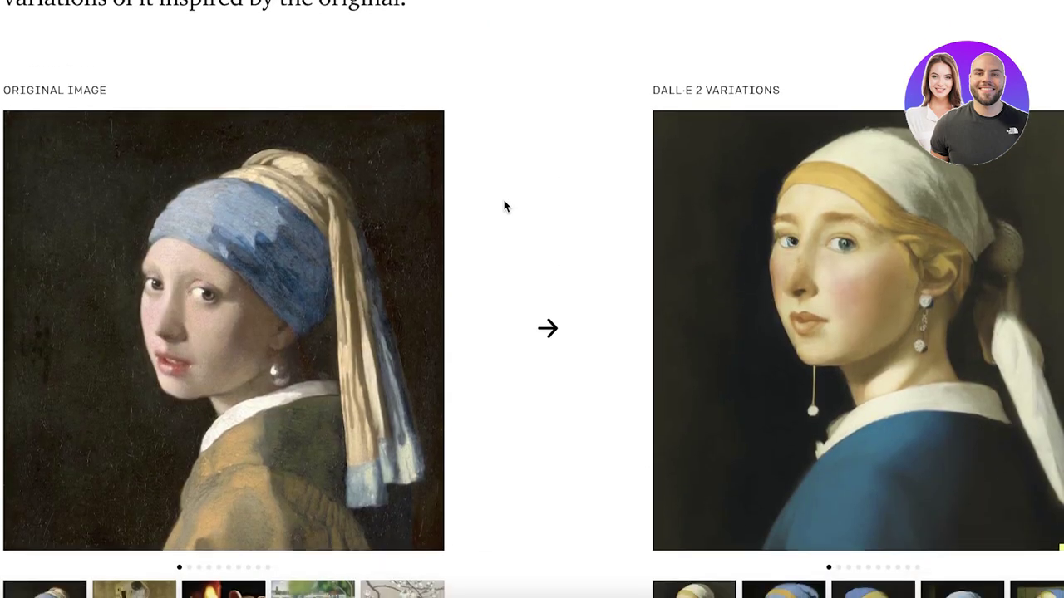
{"action": "scroll", "coordinate": [515, 219], "scroll_direction": "down", "scroll_amount": 2}
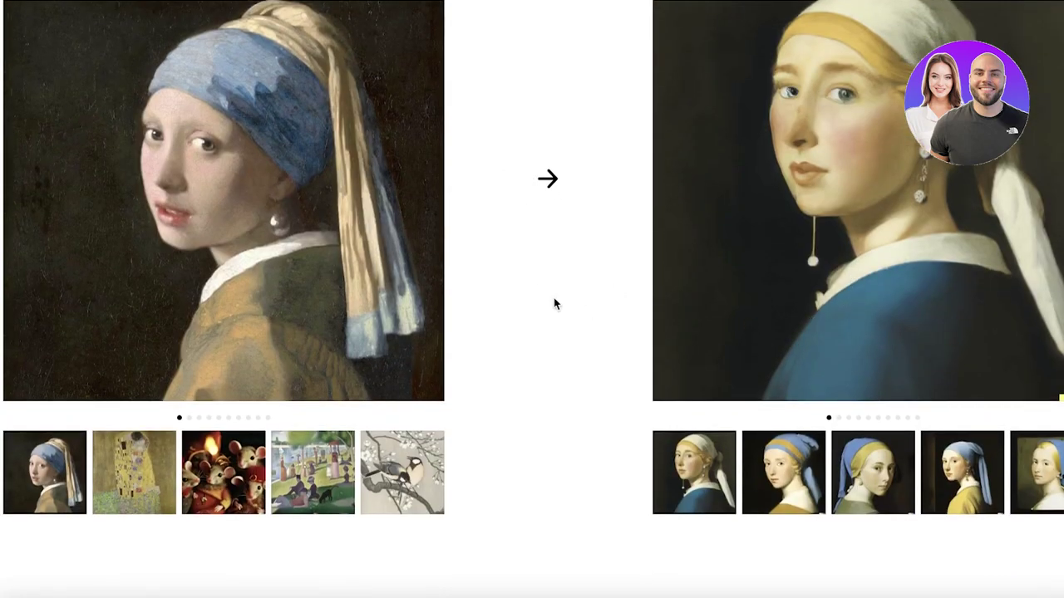
{"action": "scroll", "coordinate": [553, 298], "scroll_direction": "down", "scroll_amount": 5}
{"action": "scroll", "coordinate": [551, 299], "scroll_direction": "up", "scroll_amount": 15}
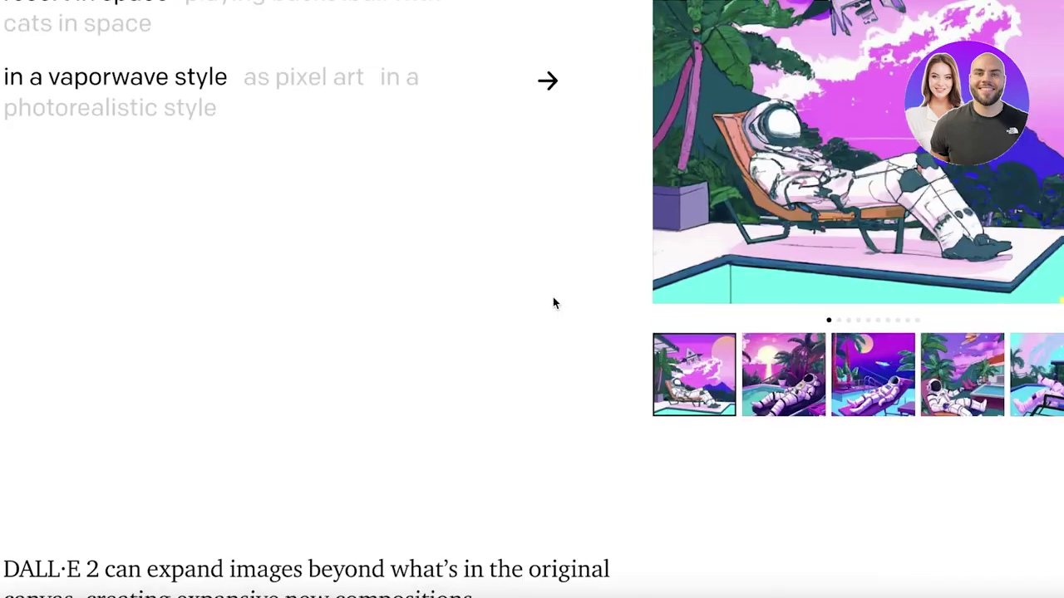
{"action": "scroll", "coordinate": [553, 296], "scroll_direction": "up", "scroll_amount": 3}
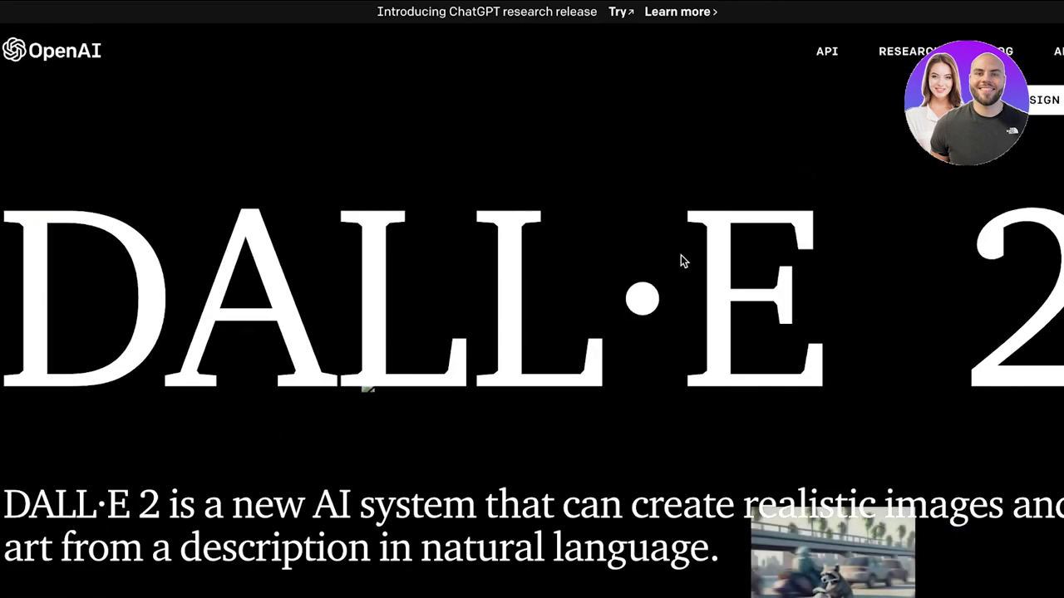
{"action": "scroll", "coordinate": [700, 241], "scroll_direction": "right", "scroll_amount": 2}
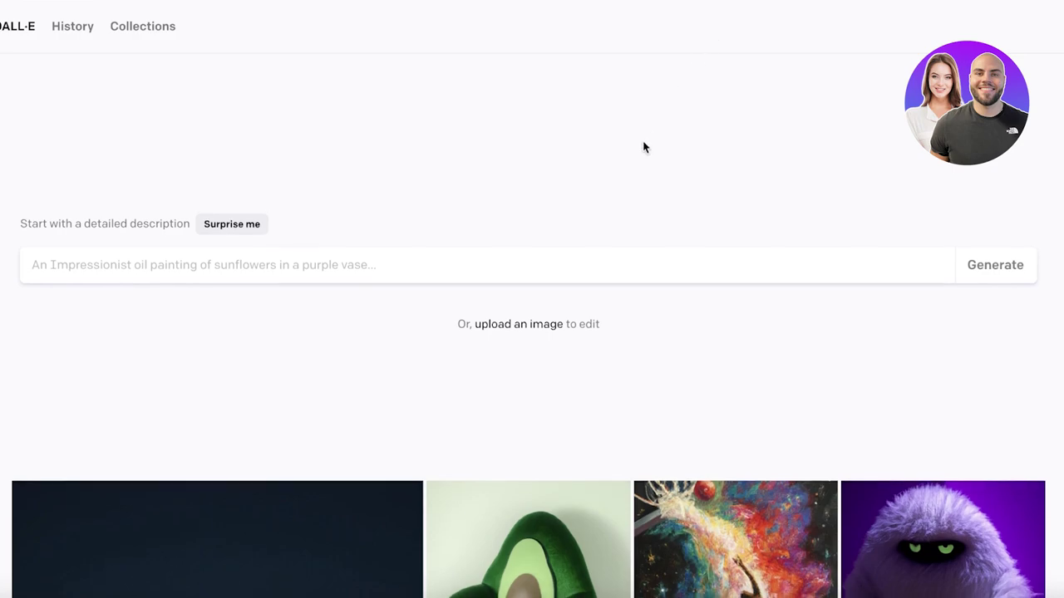
{"action": "scroll", "coordinate": [644, 147], "scroll_direction": "down", "scroll_amount": 1}
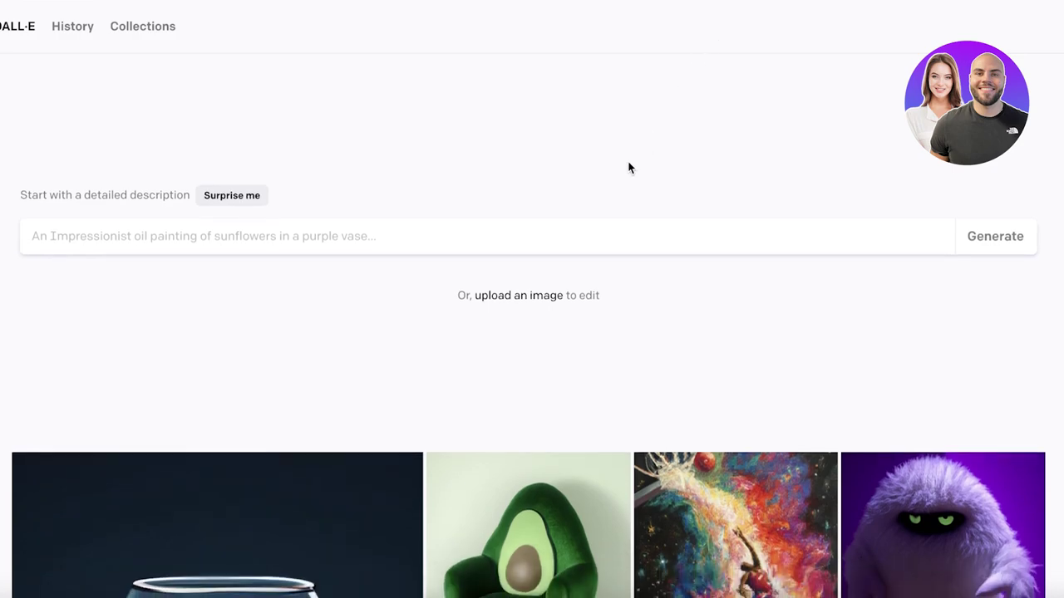
{"action": "scroll", "coordinate": [629, 168], "scroll_direction": "down", "scroll_amount": 5}
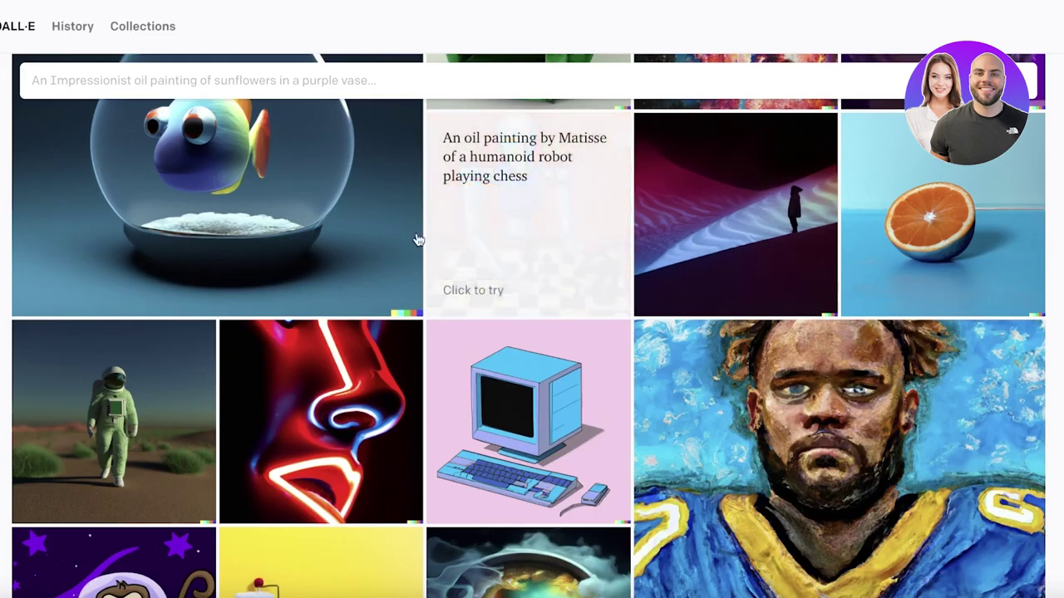
{"action": "scroll", "coordinate": [444, 212], "scroll_direction": "down", "scroll_amount": 2}
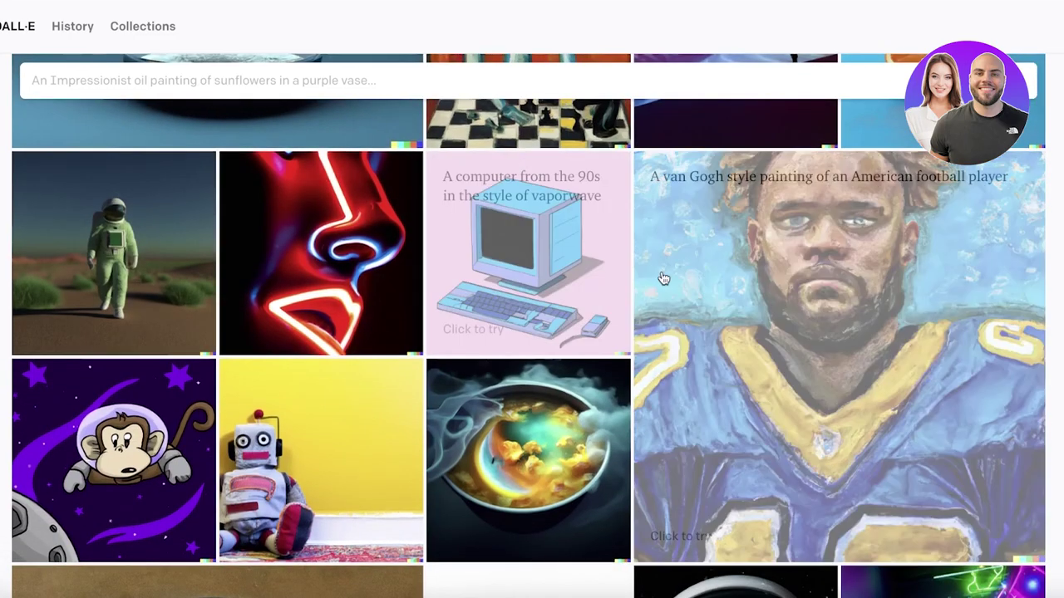
{"action": "scroll", "coordinate": [663, 277], "scroll_direction": "down", "scroll_amount": 10}
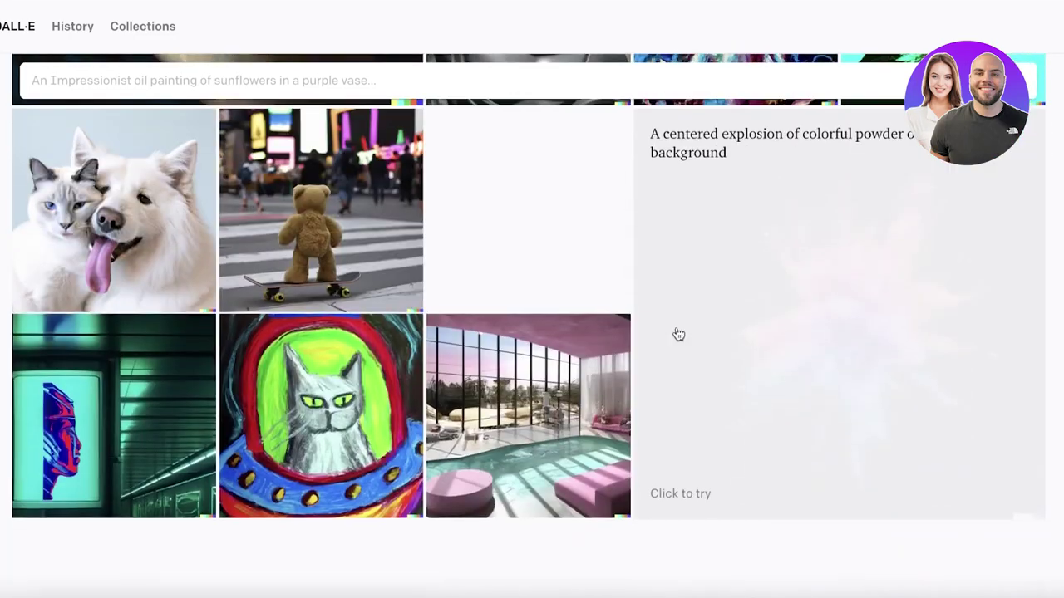
{"action": "scroll", "coordinate": [679, 334], "scroll_direction": "down", "scroll_amount": 4}
{"action": "scroll", "coordinate": [678, 334], "scroll_direction": "up", "scroll_amount": 9}
{"action": "left_click", "coordinate": [1039, 26]}
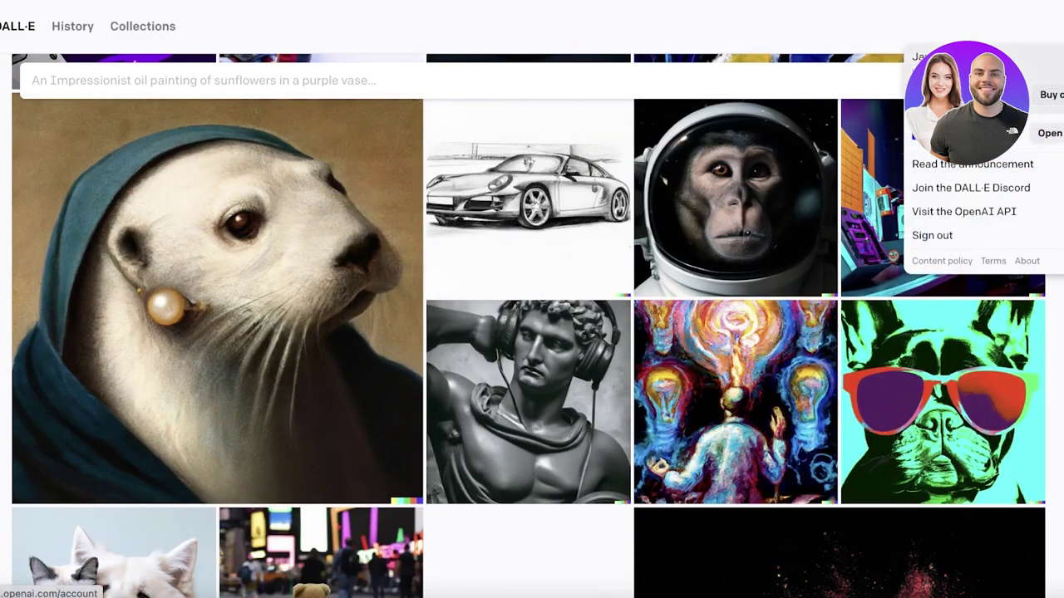
{"action": "scroll", "coordinate": [532, 333], "scroll_direction": "up", "scroll_amount": 10}
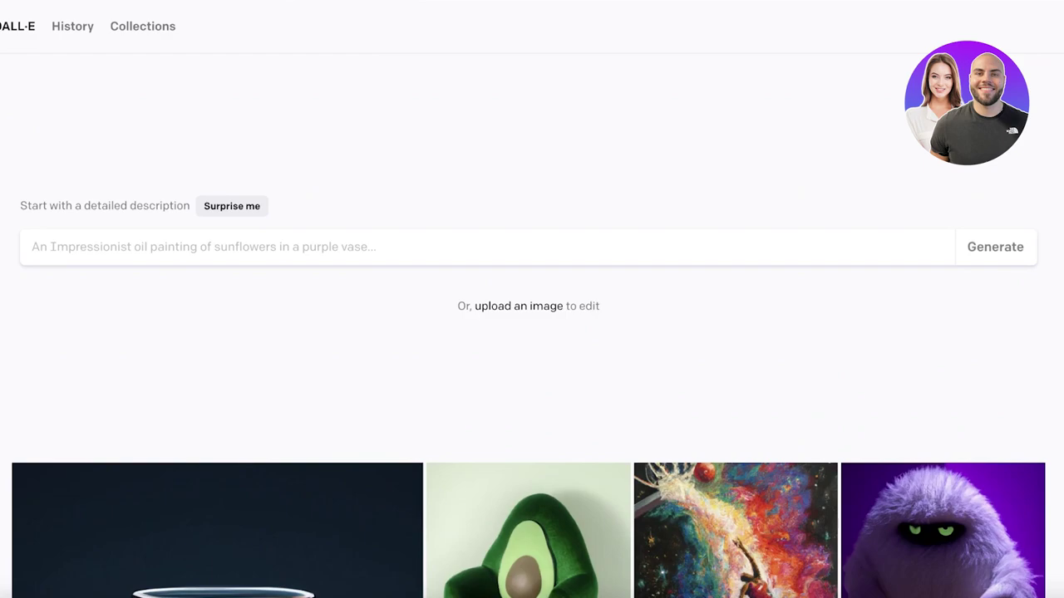
Check the 15 remaining free credits on the account page, then go to Collections
{"action": "left_click", "coordinate": [1039, 26]}
{"action": "left_click", "coordinate": [1045, 133]}
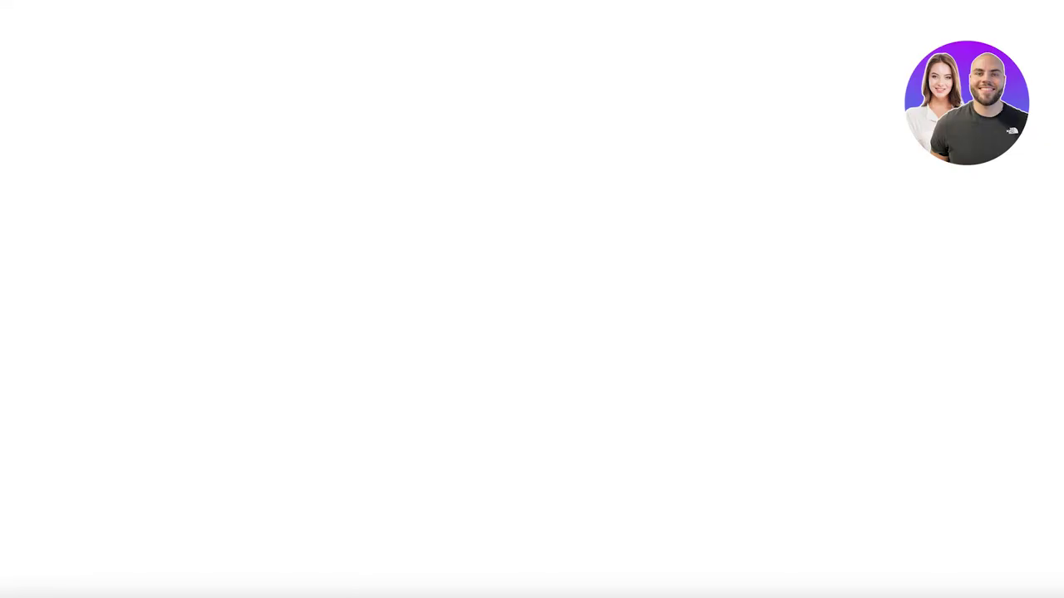
{"action": "scroll", "coordinate": [499, 349], "scroll_direction": "down", "scroll_amount": 1}
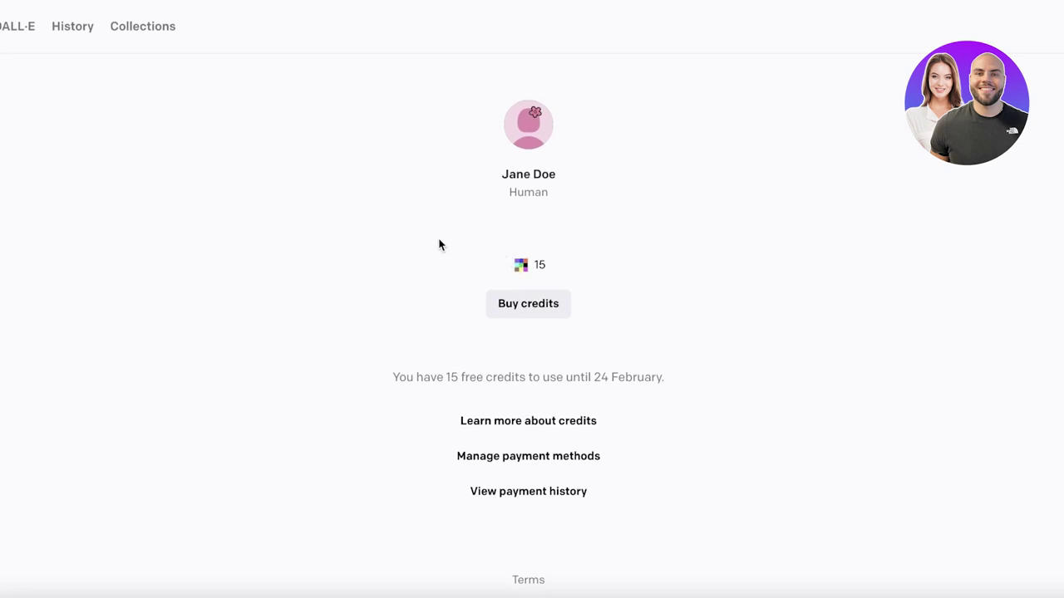
{"action": "left_click", "coordinate": [3, 27]}
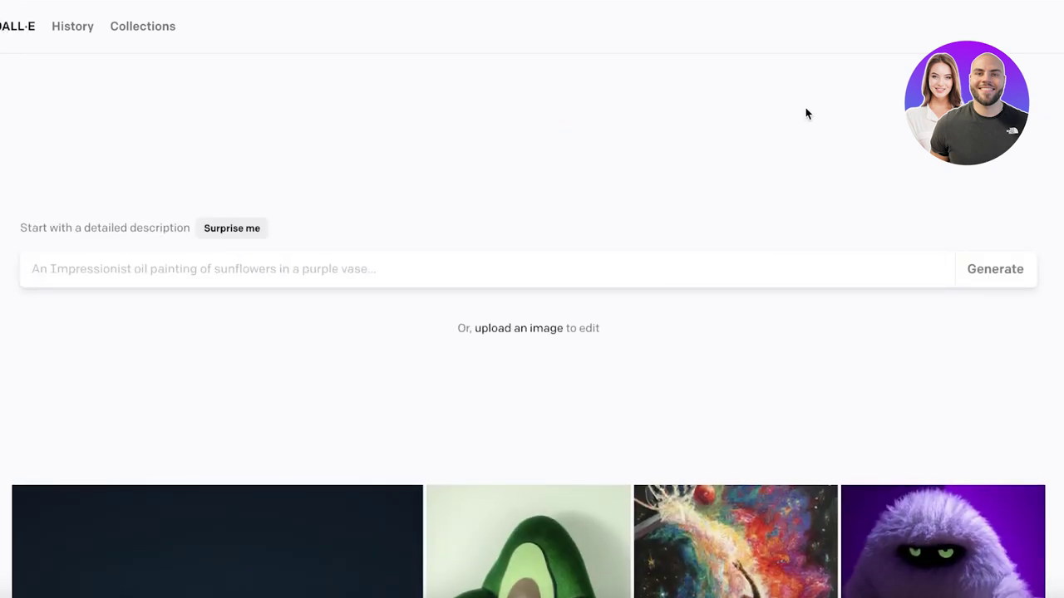
{"action": "left_click", "coordinate": [140, 26]}
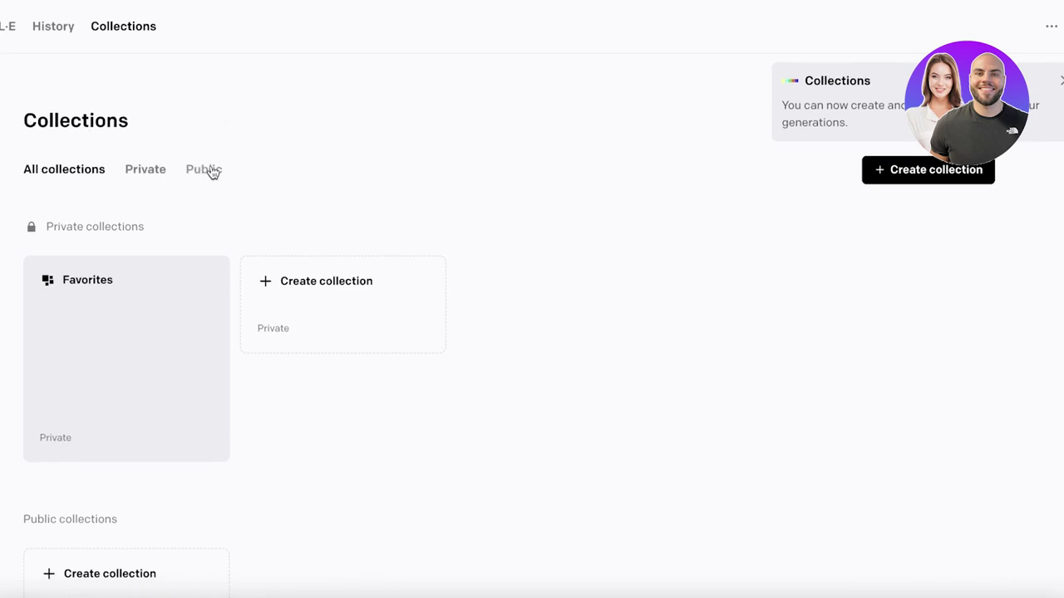
Cancel creating a new public collection and return to the DALL·E image prompt page
{"action": "scroll", "coordinate": [147, 570], "scroll_direction": "down", "scroll_amount": 1}
{"action": "left_click", "coordinate": [147, 554]}
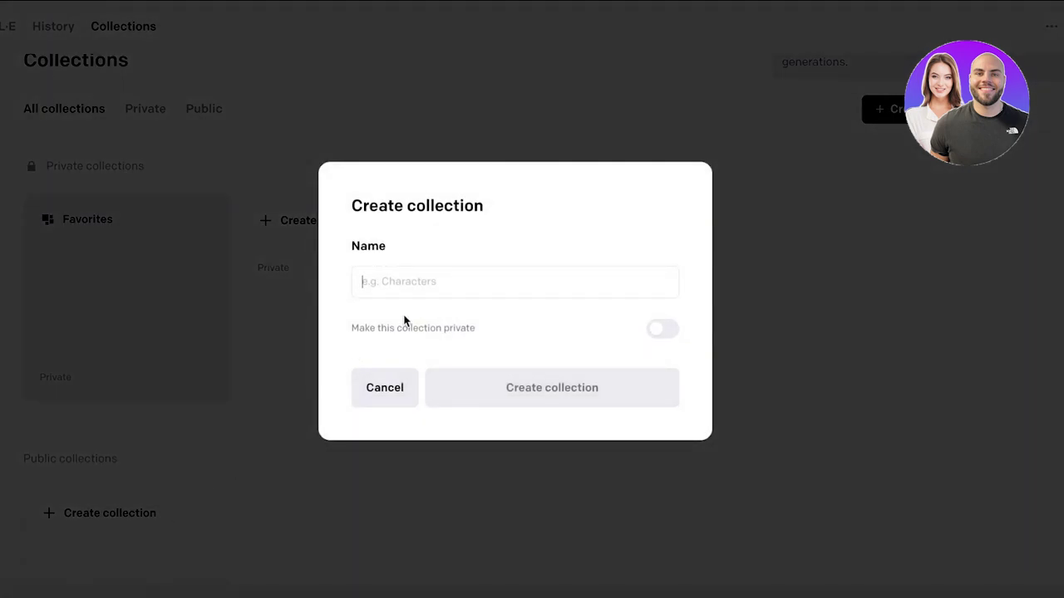
{"action": "left_click", "coordinate": [376, 395]}
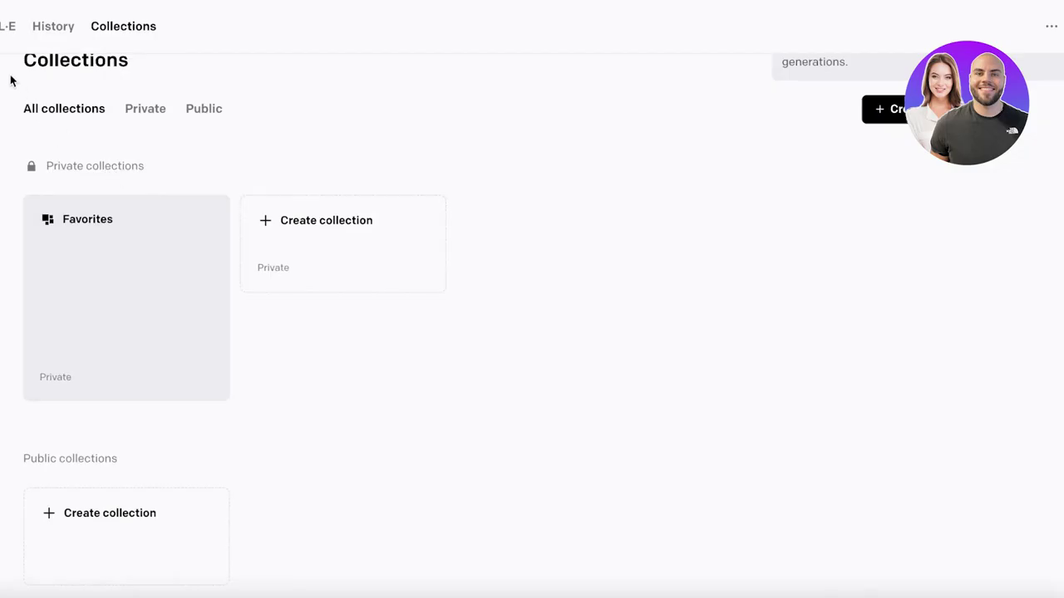
{"action": "left_click", "coordinate": [5, 27]}
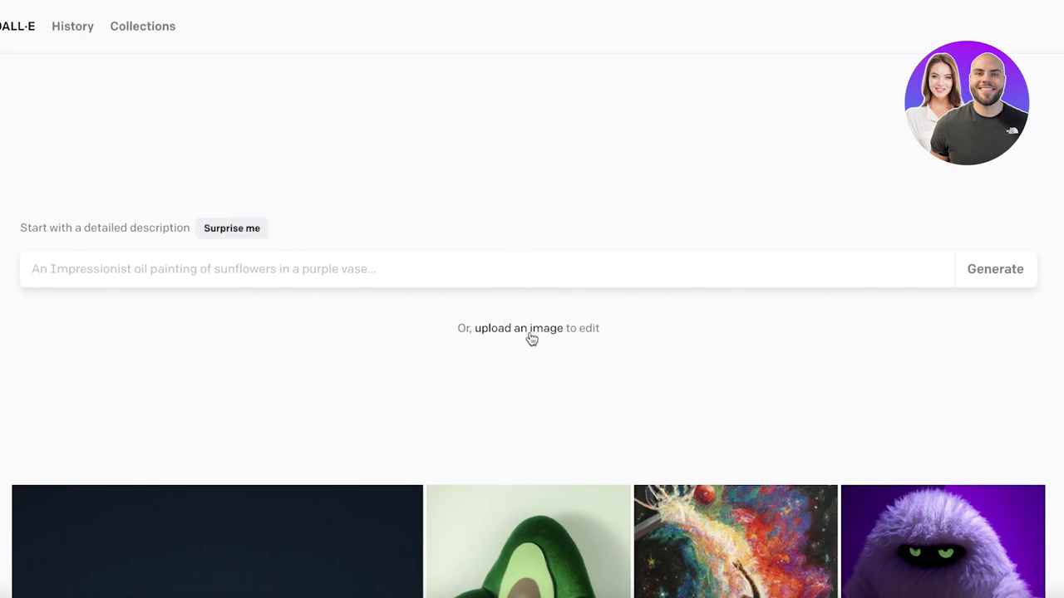
Upload download.jpeg from Downloads and crop a square area around the golden retriever
{"action": "left_click", "coordinate": [502, 330]}
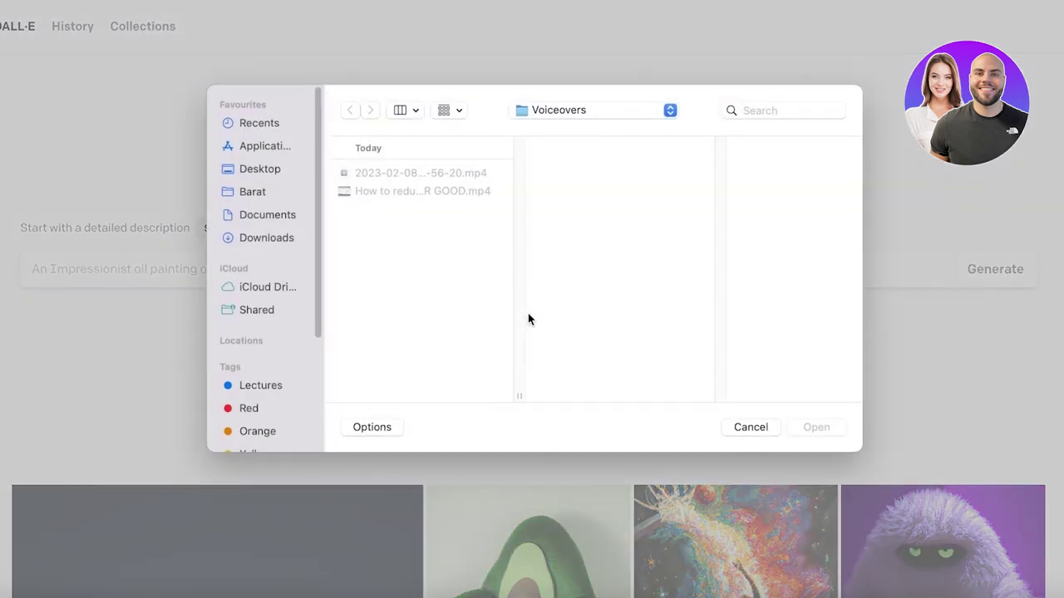
{"action": "left_click", "coordinate": [254, 215]}
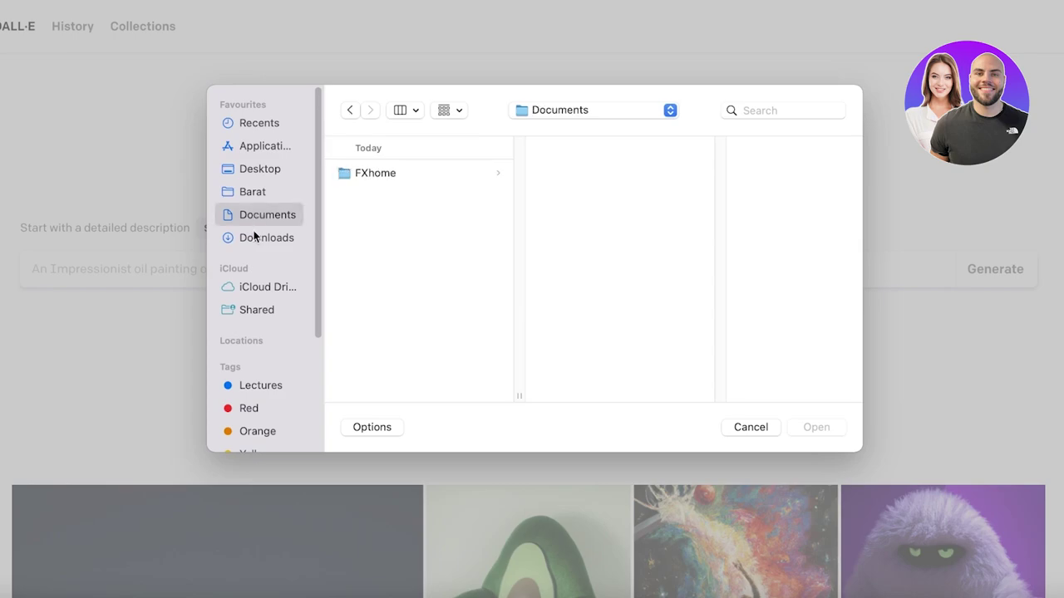
{"action": "left_click", "coordinate": [254, 236]}
{"action": "left_click", "coordinate": [407, 291]}
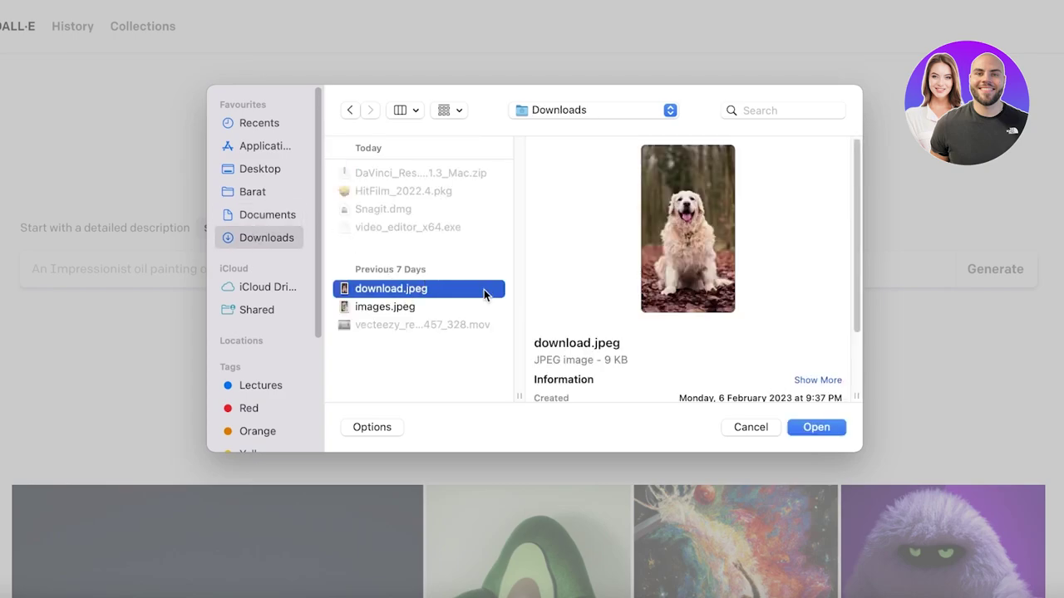
{"action": "left_click", "coordinate": [816, 427]}
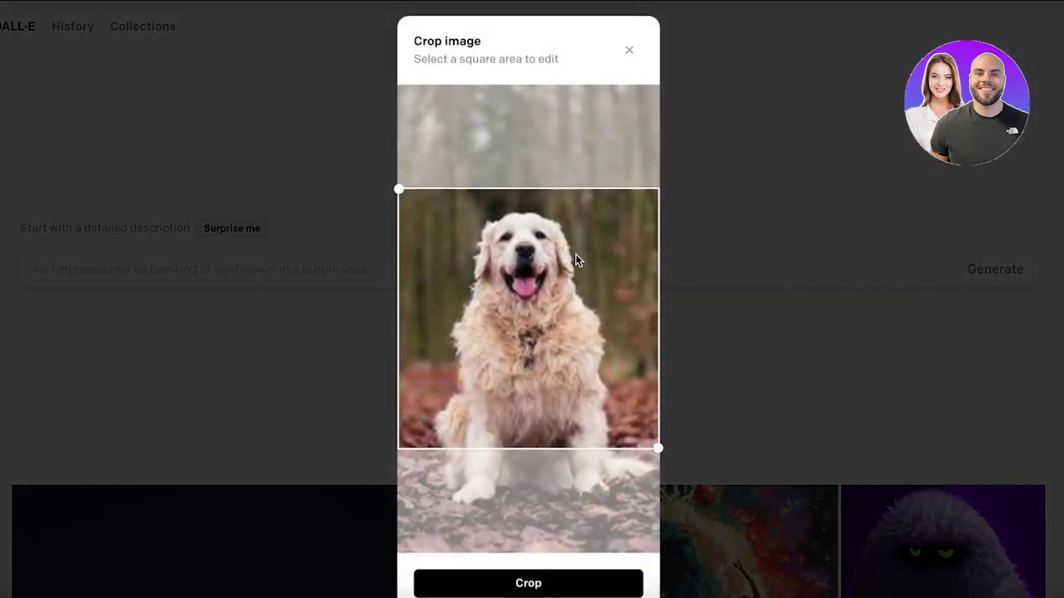
{"action": "left_click_drag", "start_coordinate": [559, 279], "coordinate": [559, 250]}
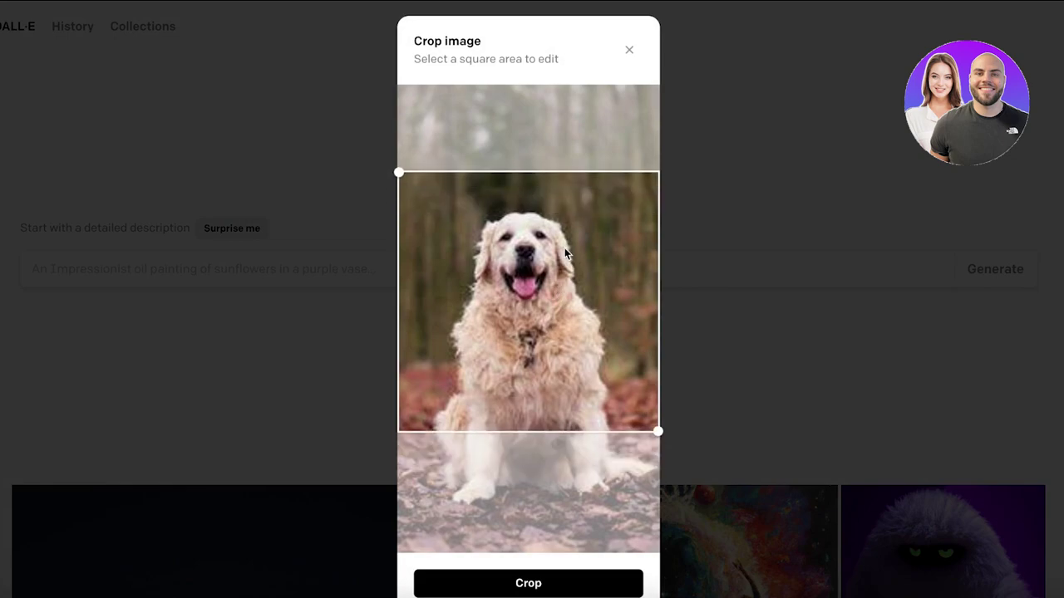
{"action": "left_click", "coordinate": [574, 584]}
Generate four variations of the cropped golden retriever photo beside the original
{"action": "left_click", "coordinate": [545, 485]}
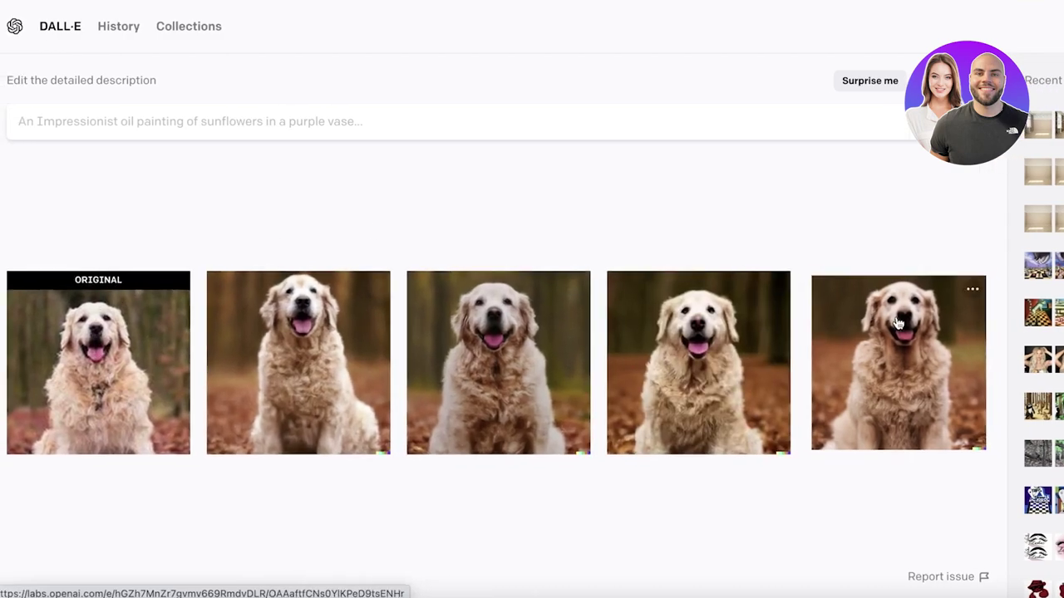
{"action": "left_click", "coordinate": [468, 106]}
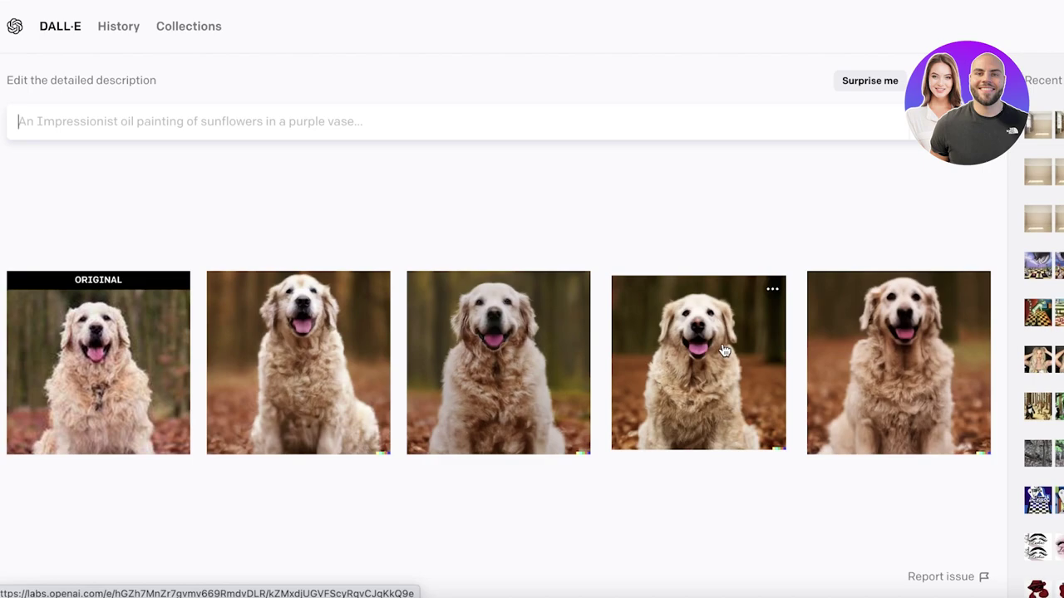
Cycle Surprise me suggestions until 'a stained glass window depicting a robot', then generate
{"action": "left_click", "coordinate": [873, 84]}
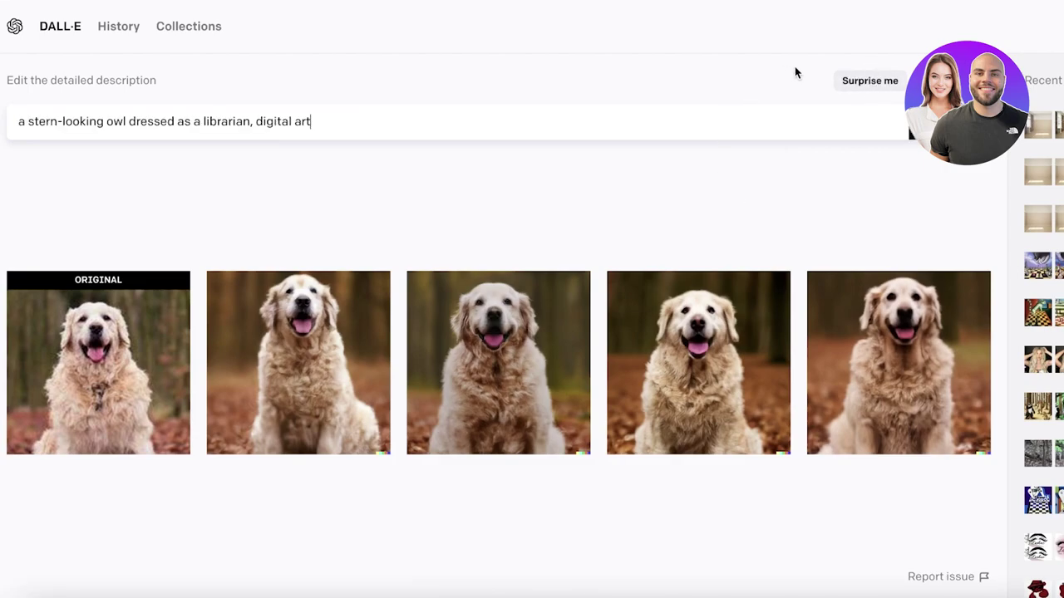
{"action": "left_click", "coordinate": [847, 82]}
{"action": "left_click", "coordinate": [847, 83]}
{"action": "left_click", "coordinate": [847, 83]}
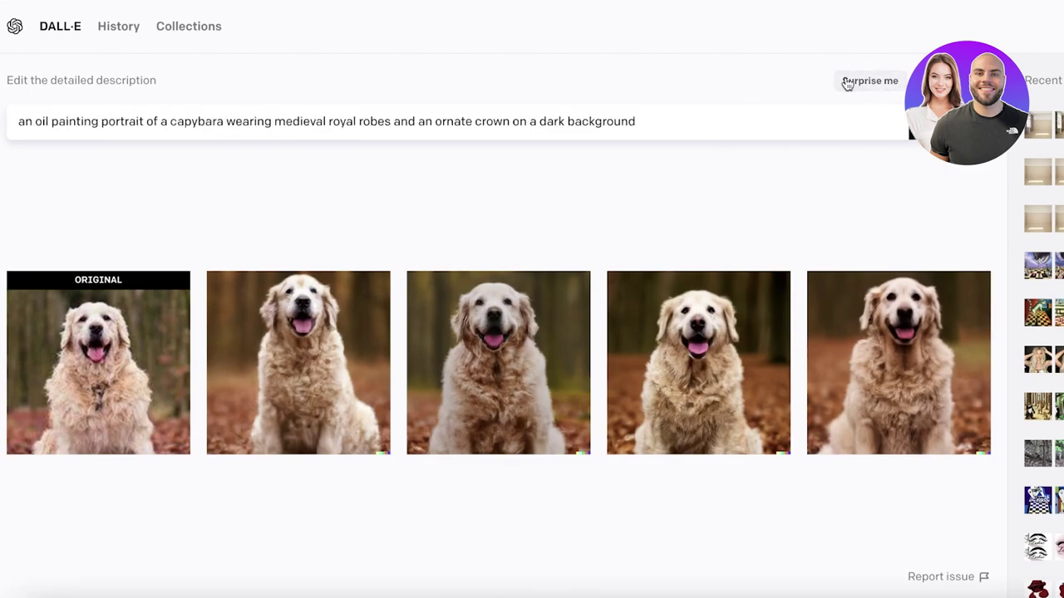
{"action": "left_click", "coordinate": [847, 83]}
{"action": "left_click", "coordinate": [847, 83]}
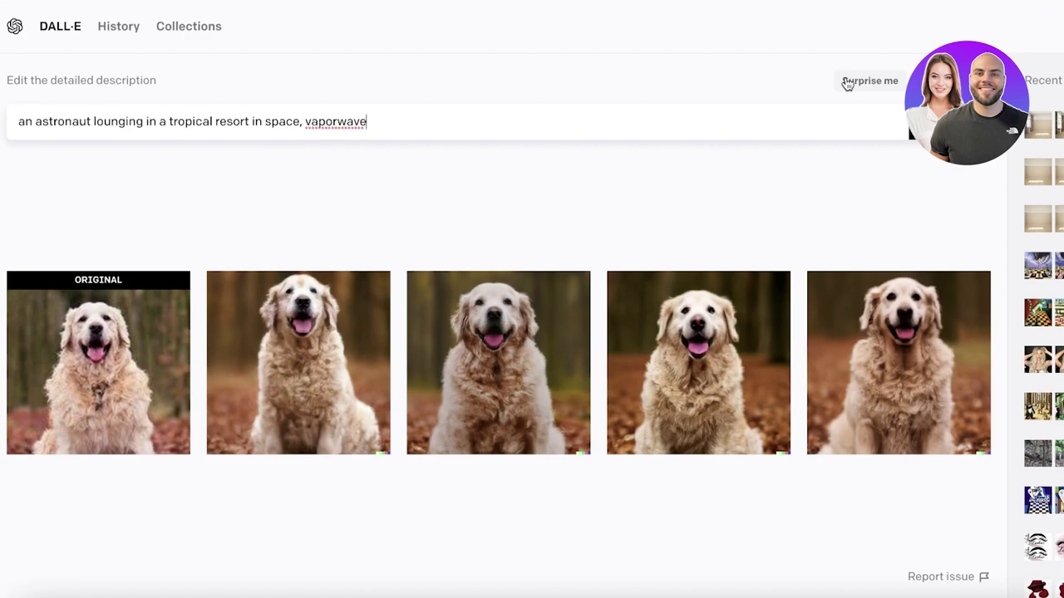
{"action": "left_click", "coordinate": [847, 83]}
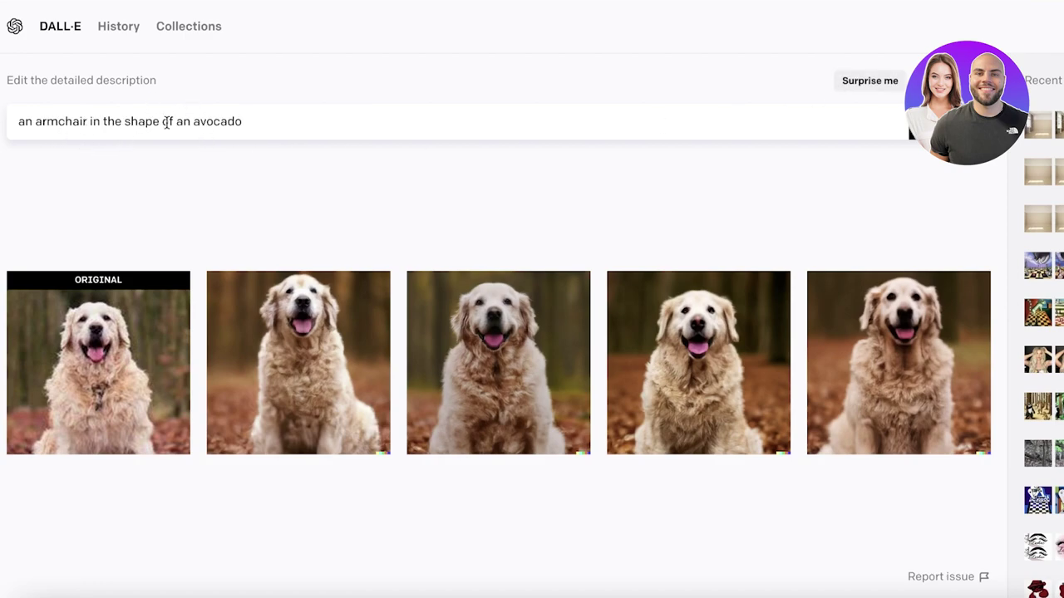
{"action": "left_click", "coordinate": [861, 83]}
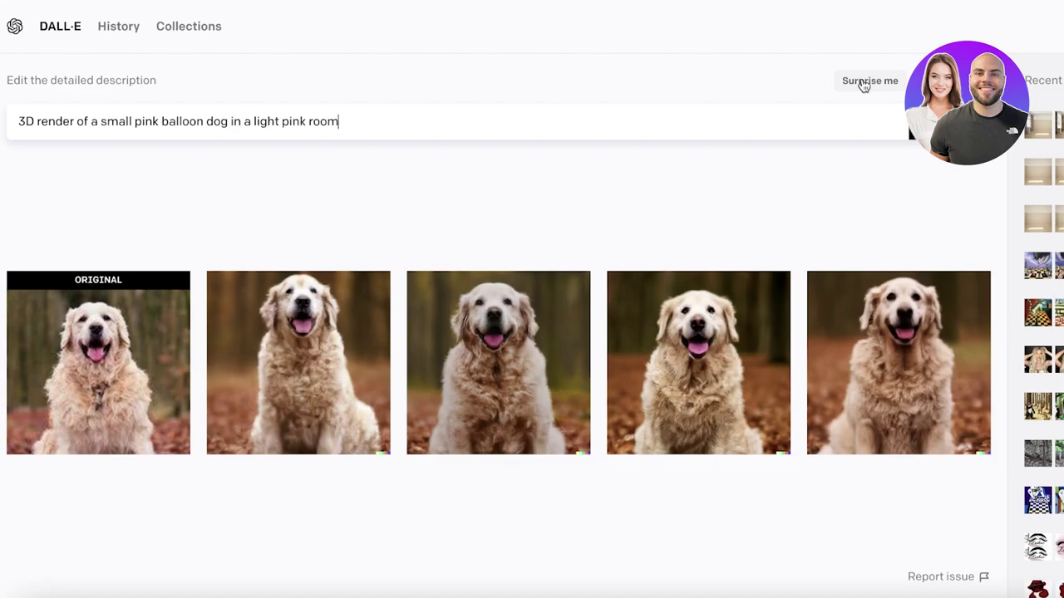
{"action": "left_click", "coordinate": [864, 83]}
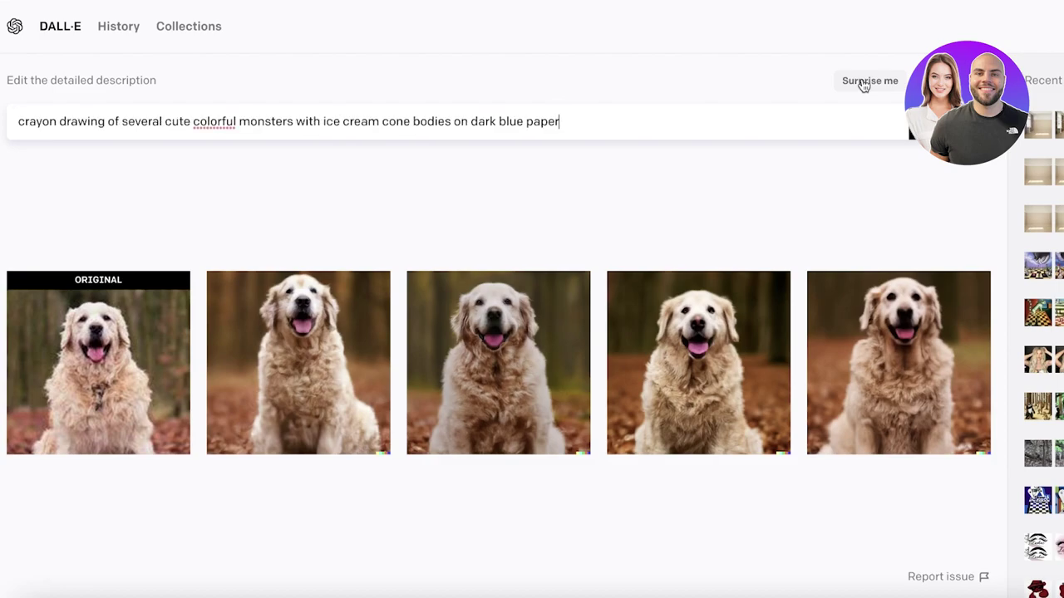
{"action": "left_click", "coordinate": [865, 83]}
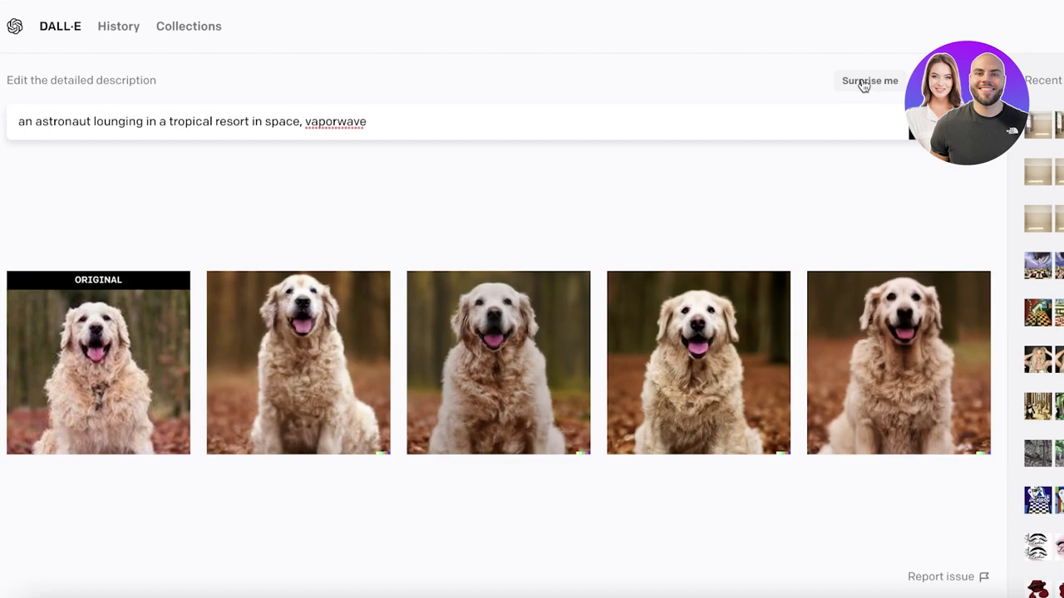
{"action": "left_click", "coordinate": [865, 84]}
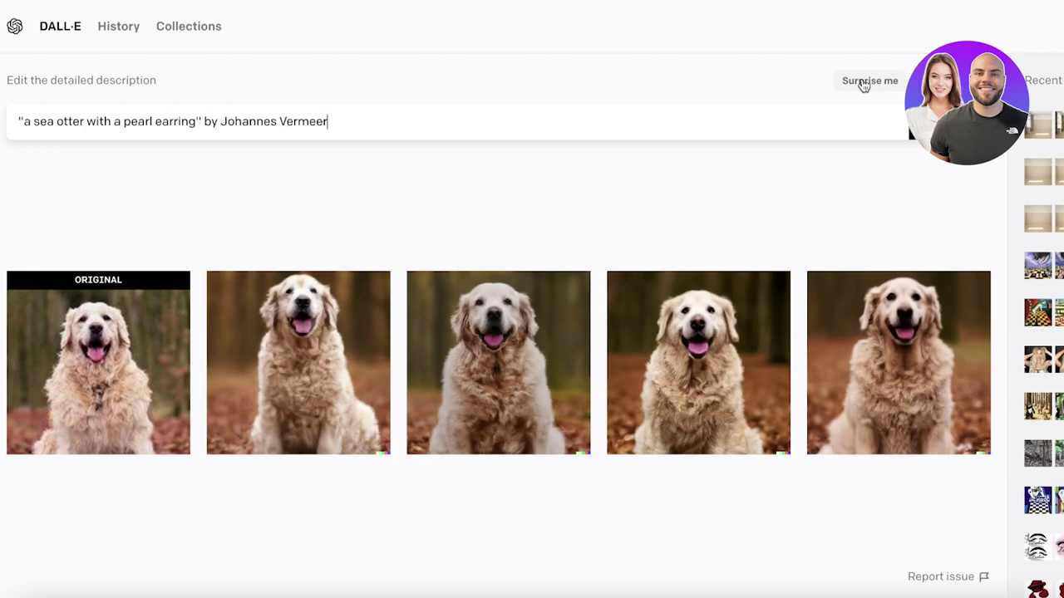
{"action": "left_click", "coordinate": [864, 83]}
{"action": "left_click", "coordinate": [864, 83]}
{"action": "left_click", "coordinate": [864, 83]}
{"action": "left_click", "coordinate": [864, 83]}
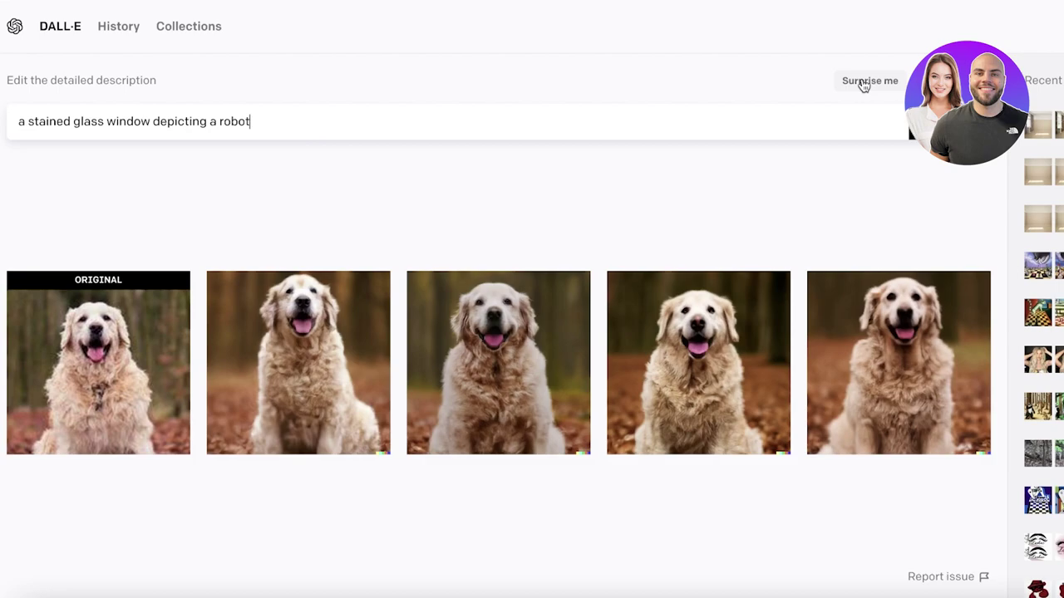
{"action": "key", "text": "Return"}
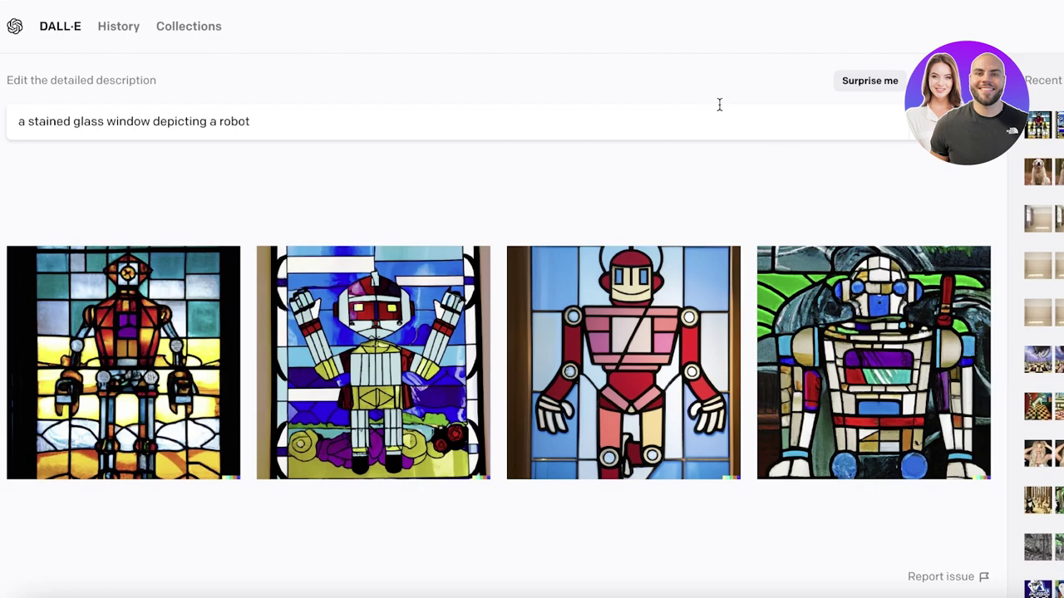
View the first stained-glass robot image and its Variations, then clear the robot prompt
{"action": "left_click", "coordinate": [109, 367]}
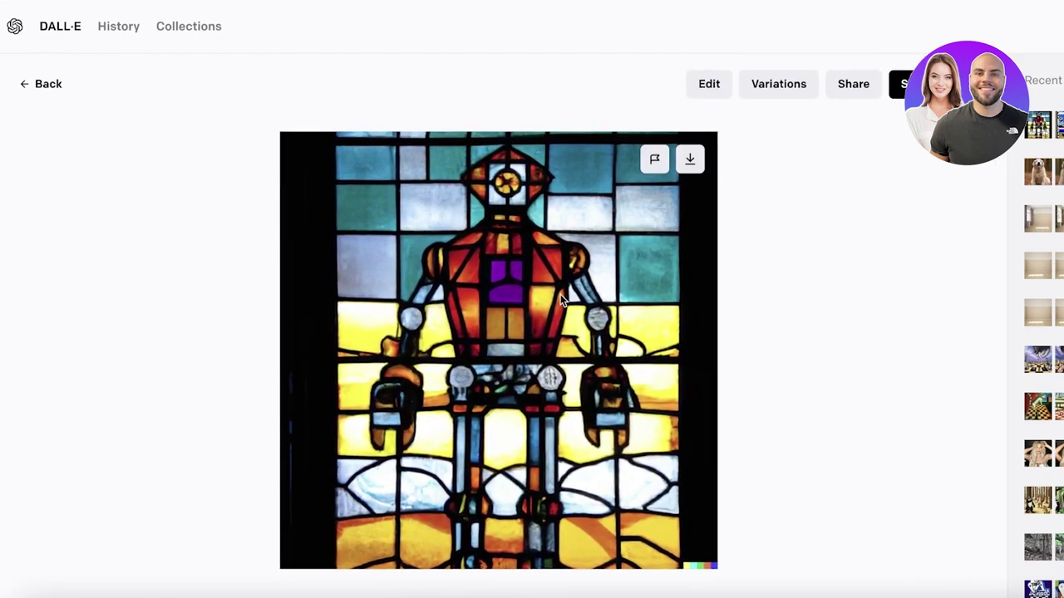
{"action": "left_click", "coordinate": [780, 85]}
{"action": "left_click", "coordinate": [39, 88]}
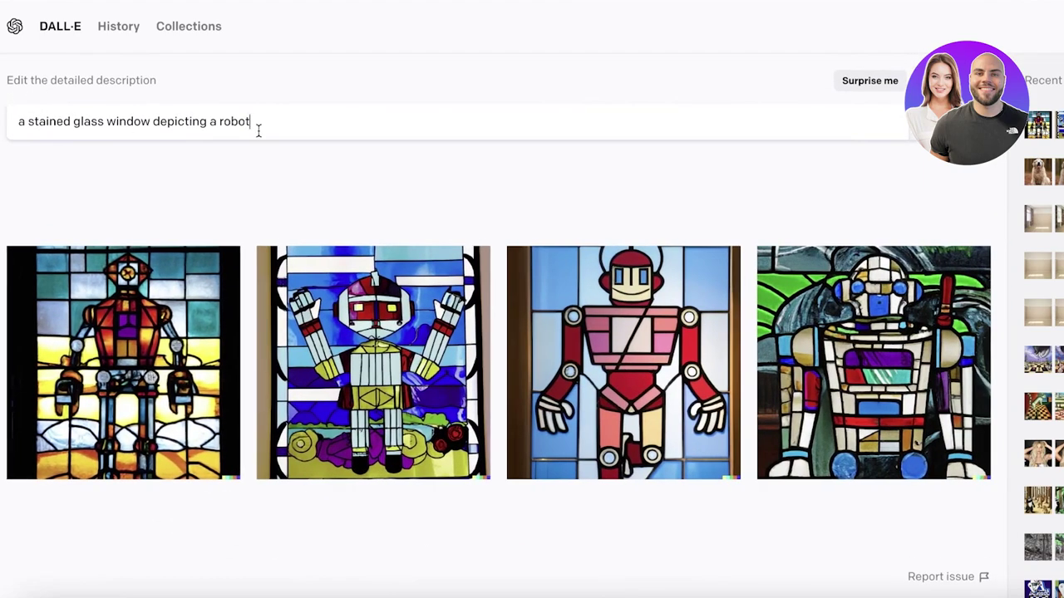
{"action": "triple_click", "coordinate": [259, 131]}
{"action": "key", "text": "BackSpace"}
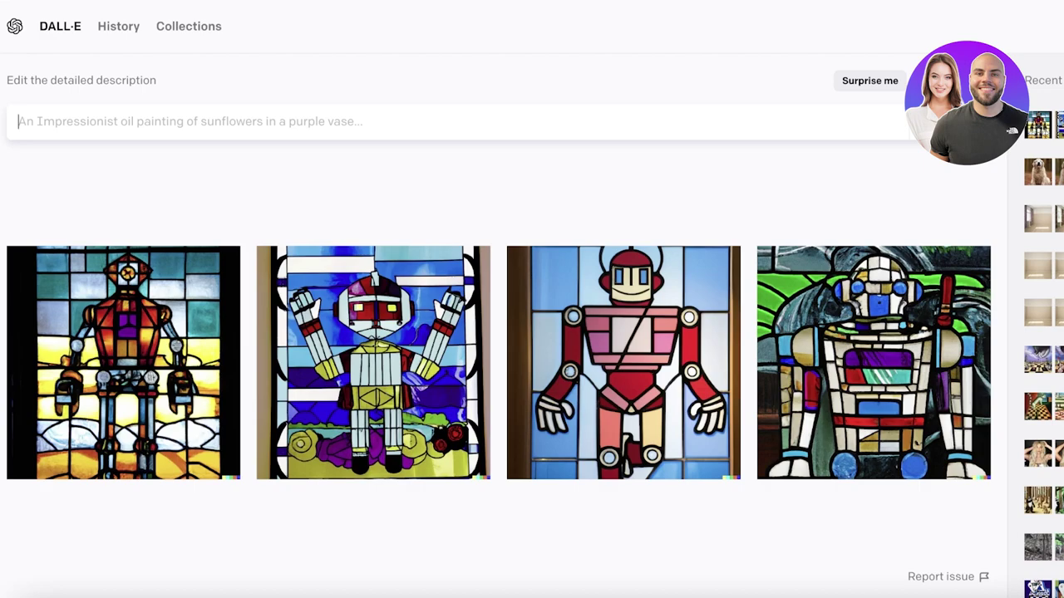
Generate images from 'coconut cookies in a jewellery shop as the most important item' and view the first result
{"action": "type", "text": "coconut cookies in a jewellery shop as the most important item"}
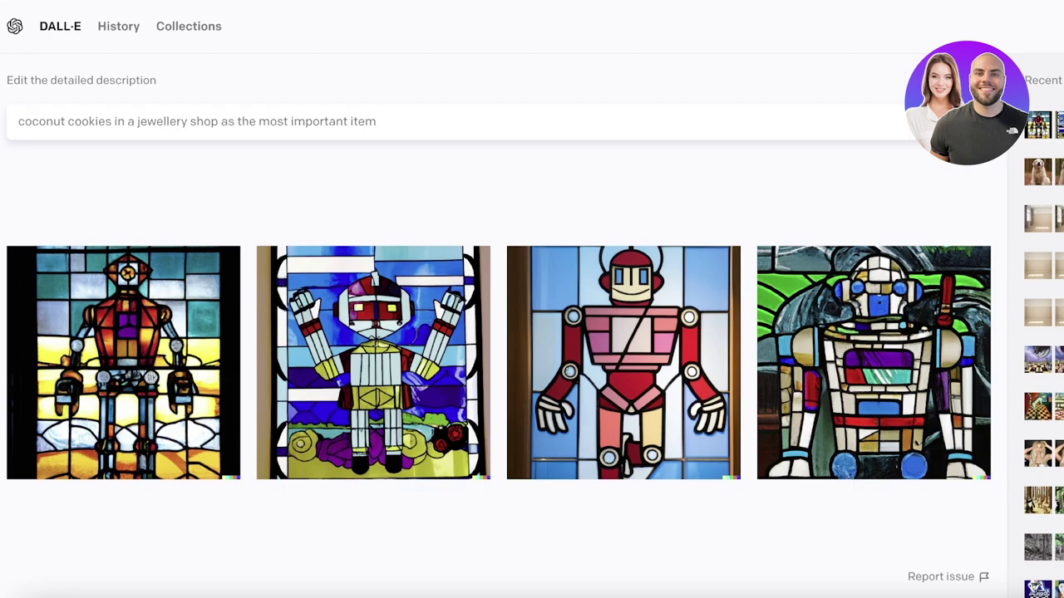
{"action": "key", "text": "Return"}
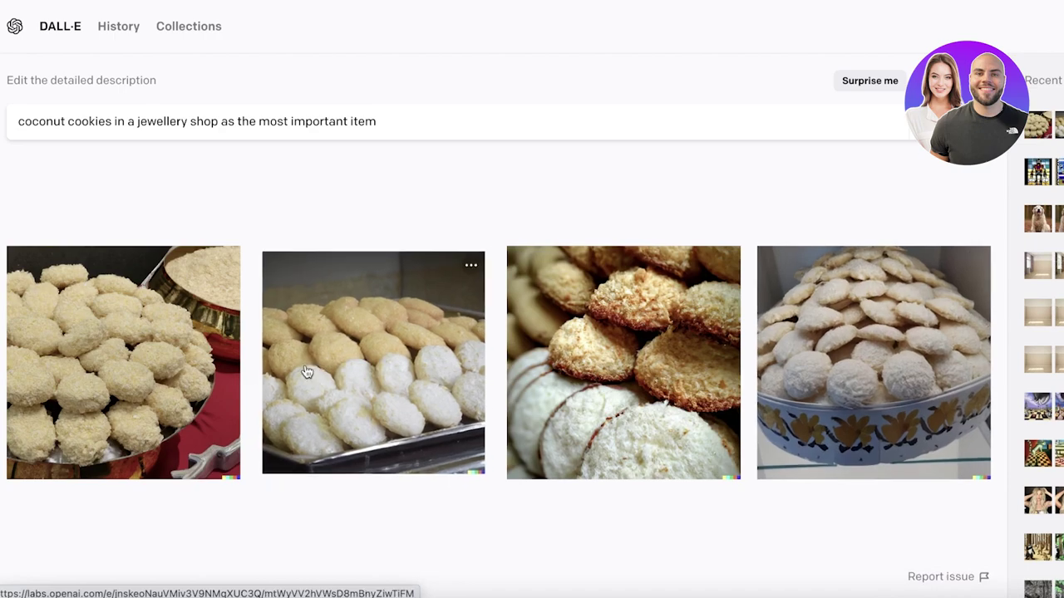
{"action": "left_click", "coordinate": [193, 365]}
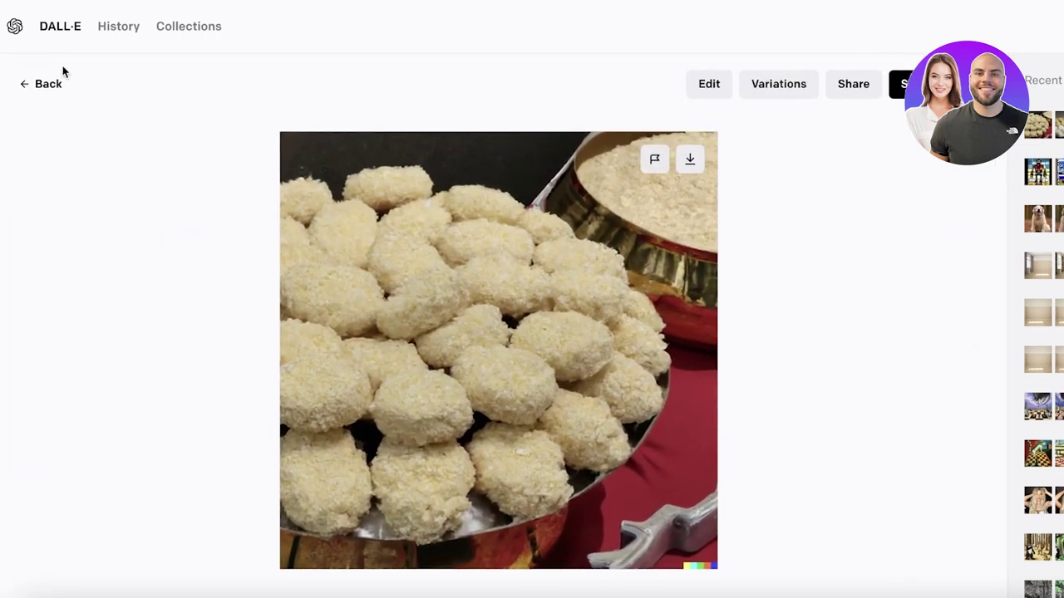
{"action": "left_click", "coordinate": [25, 83]}
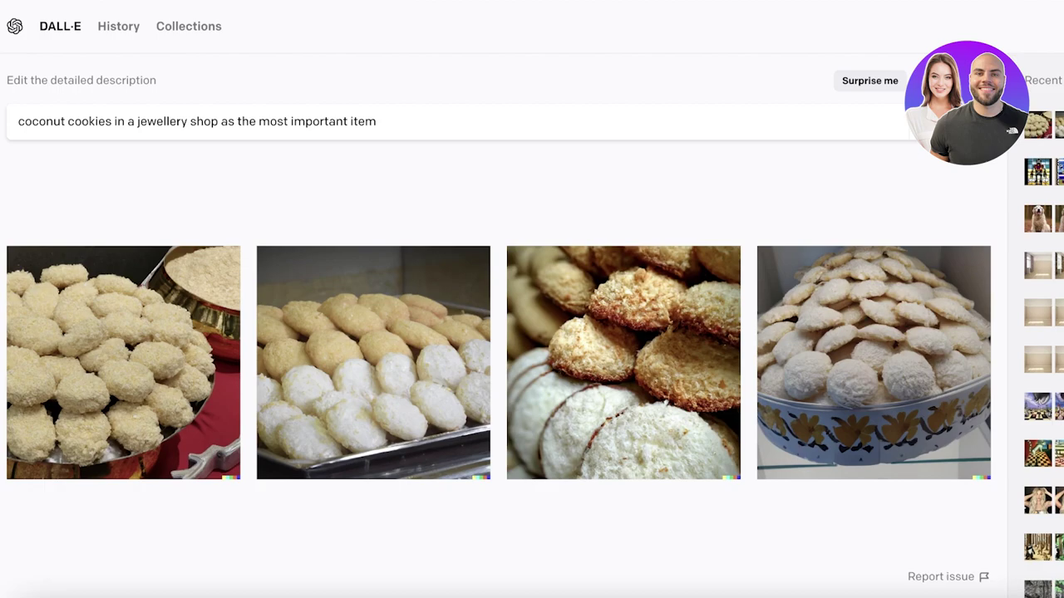
Go to the Collections page showing the private Favorites collection
{"action": "left_click", "coordinate": [198, 34]}
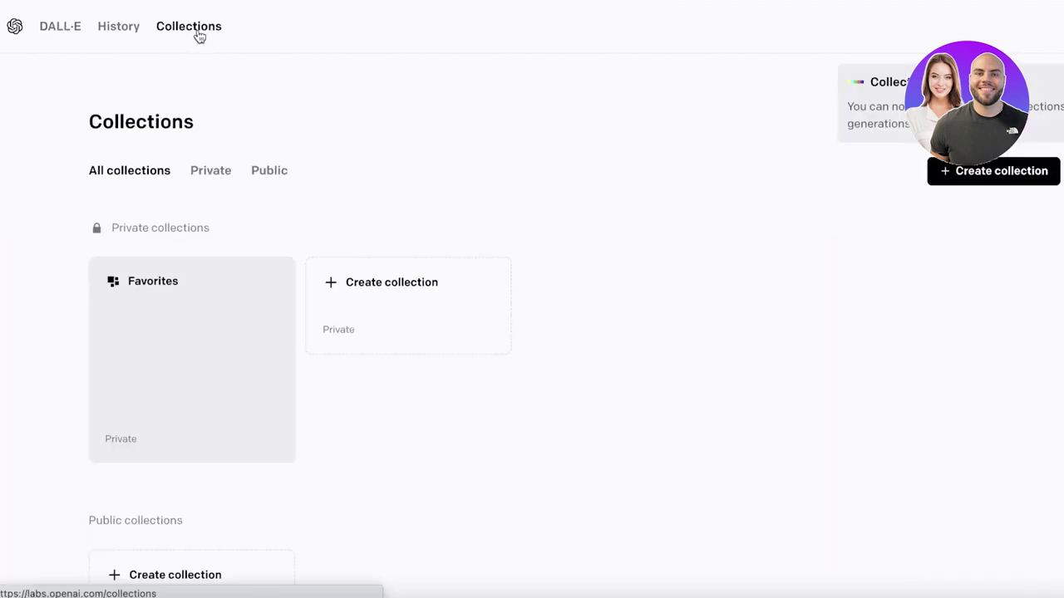